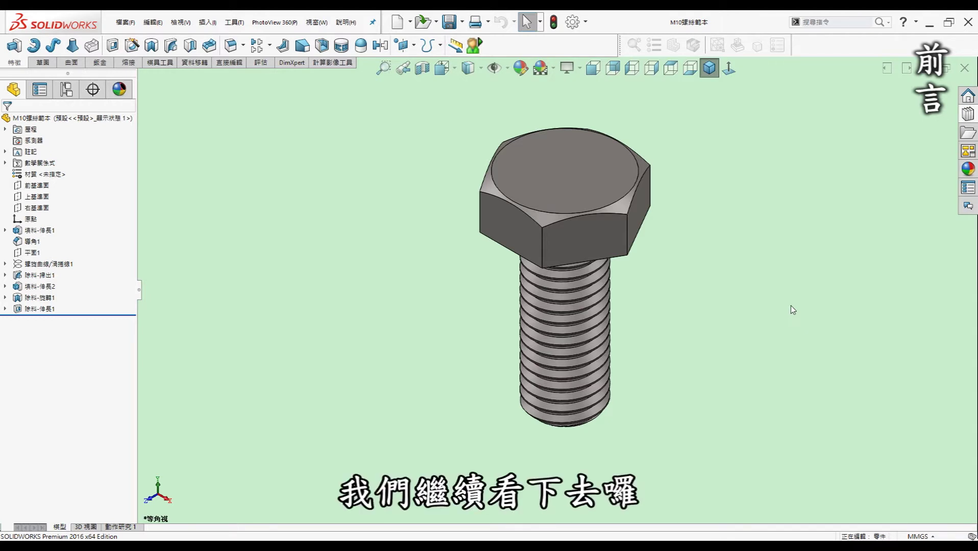
# Show the Render Tools tab and confirm the PhotoView 360 add-in is enabled
pyautogui.click(332, 63)
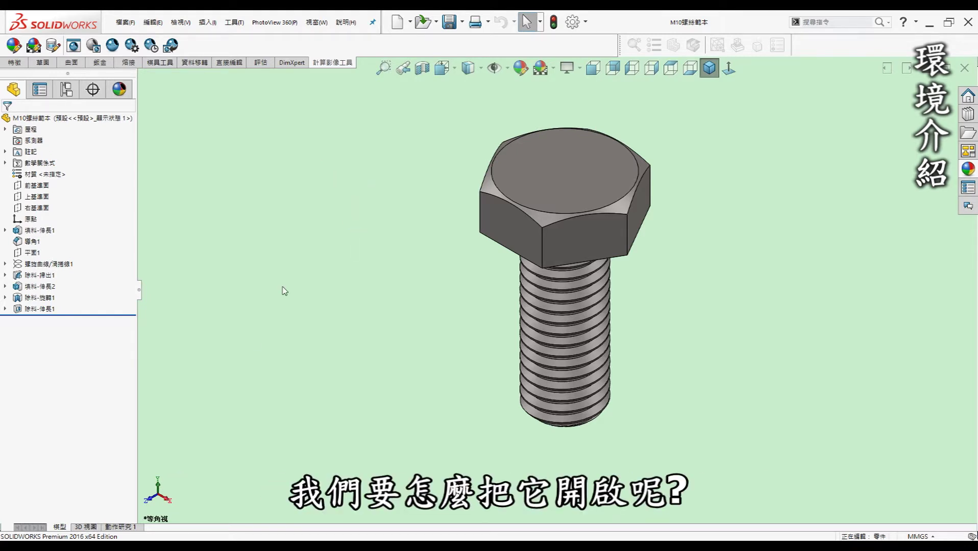
pyautogui.click(234, 22)
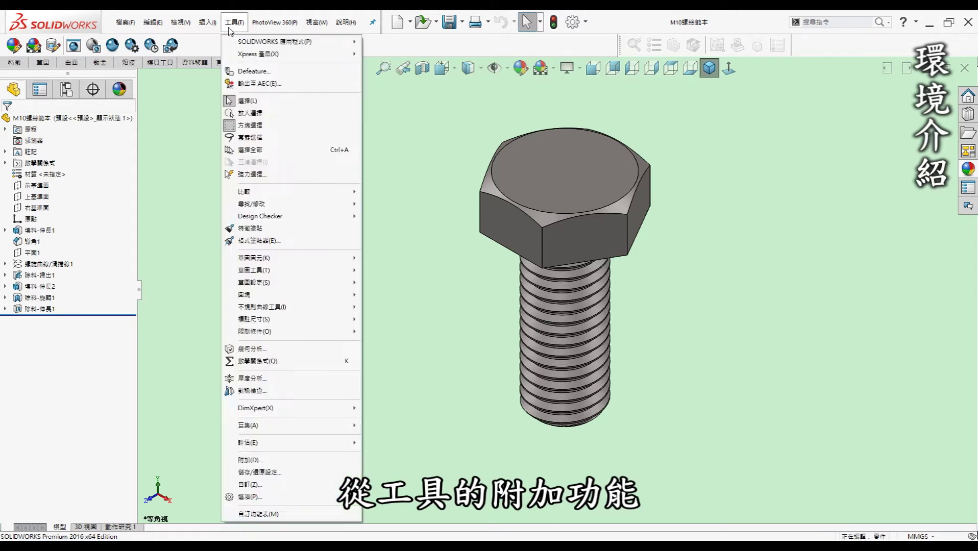
pyautogui.click(264, 462)
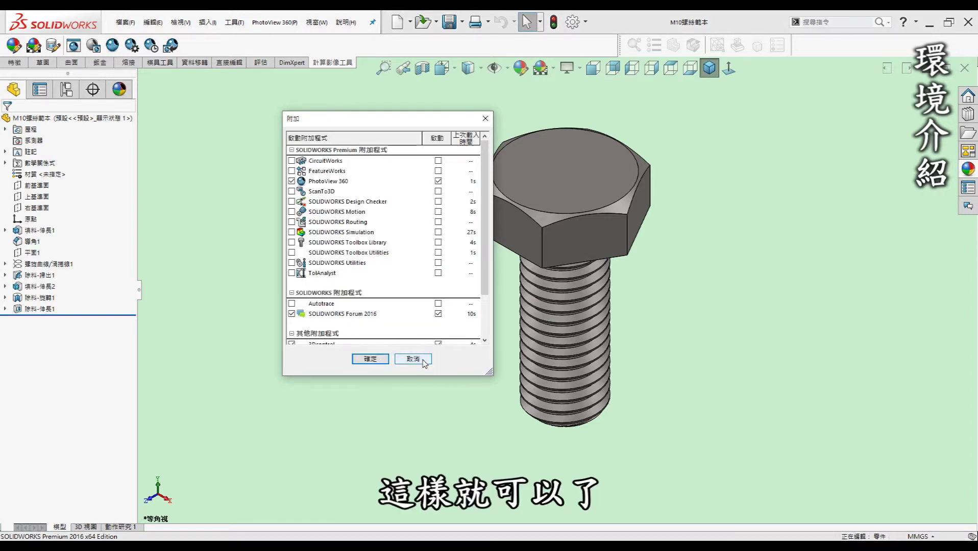
pyautogui.click(413, 359)
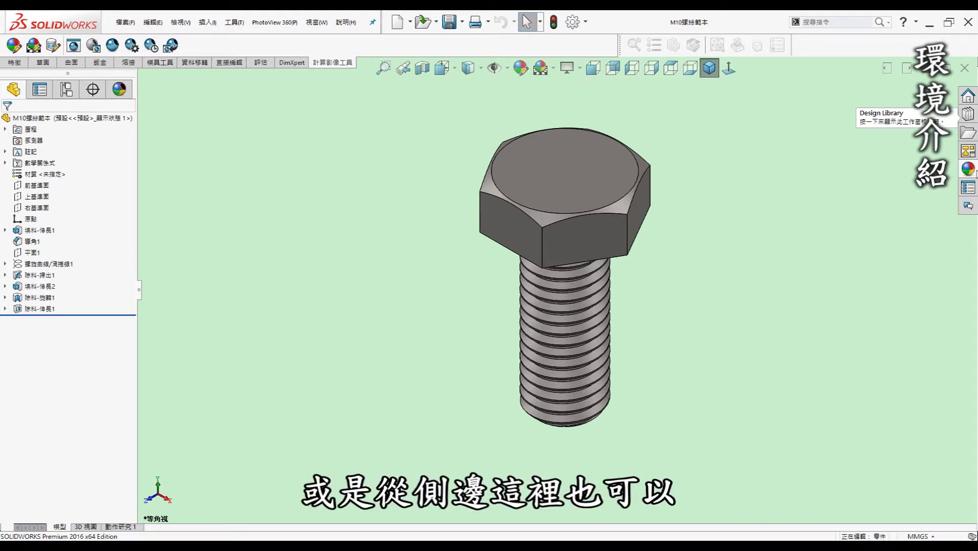
# Apply the polished bronze metal appearance from the appearances library to the M10 bolt
pyautogui.click(970, 170)
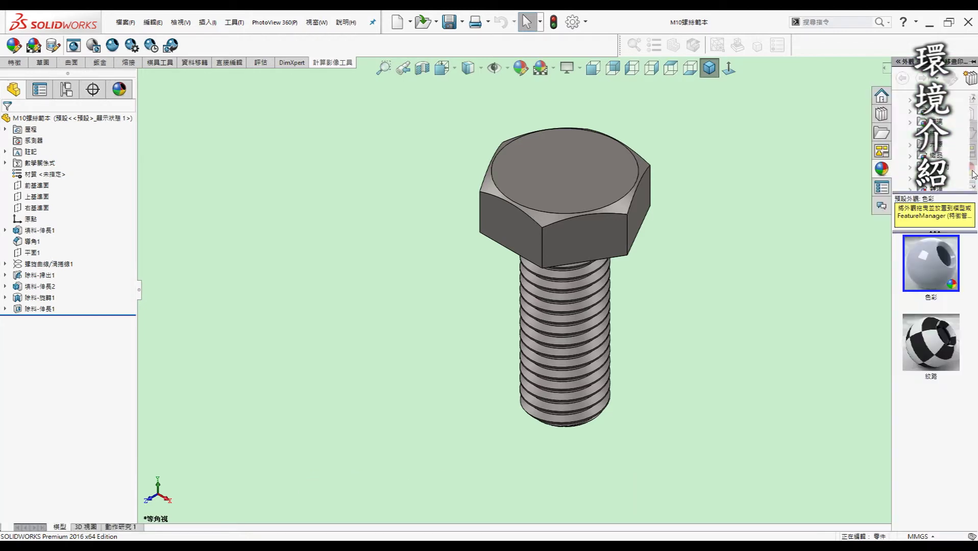
pyautogui.scroll(2, 932, 116)
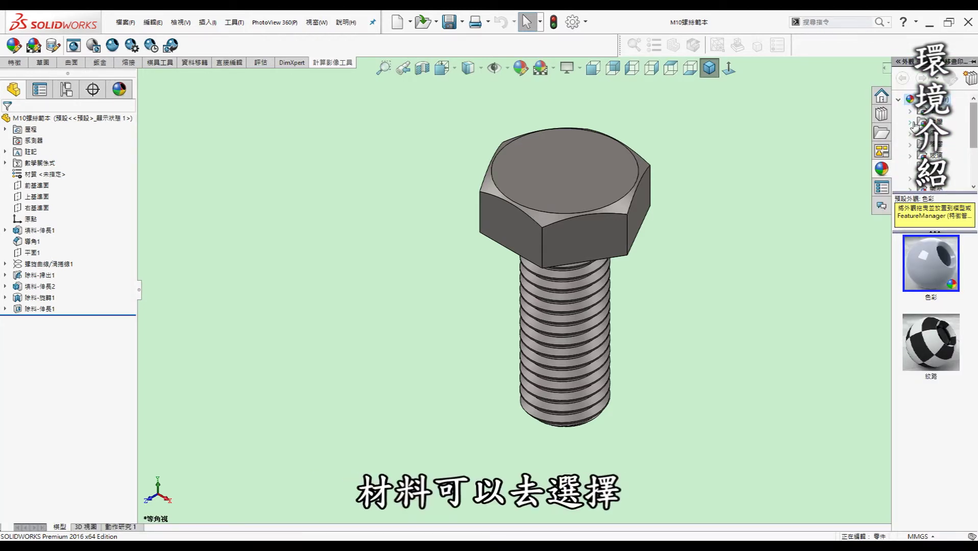
pyautogui.scroll(-1, 915, 102)
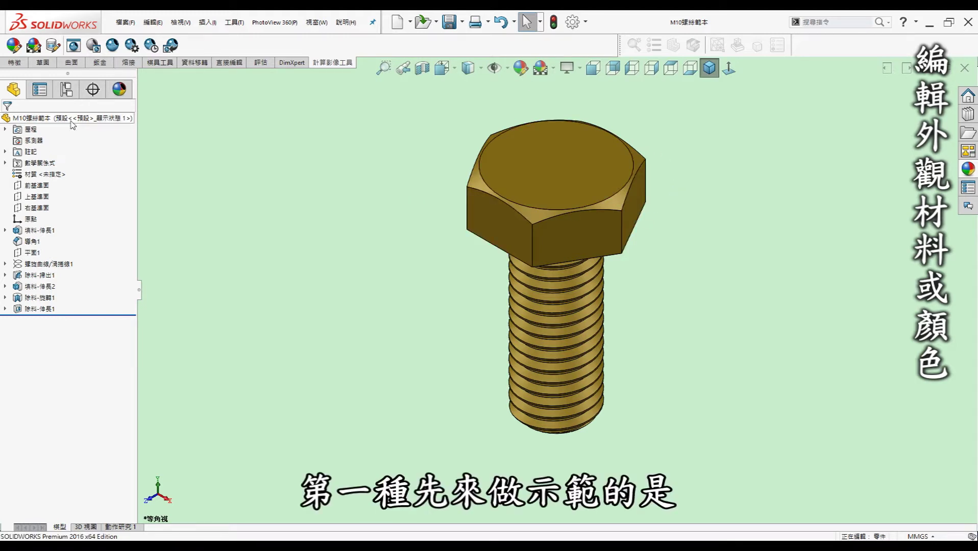
pyautogui.click(968, 168)
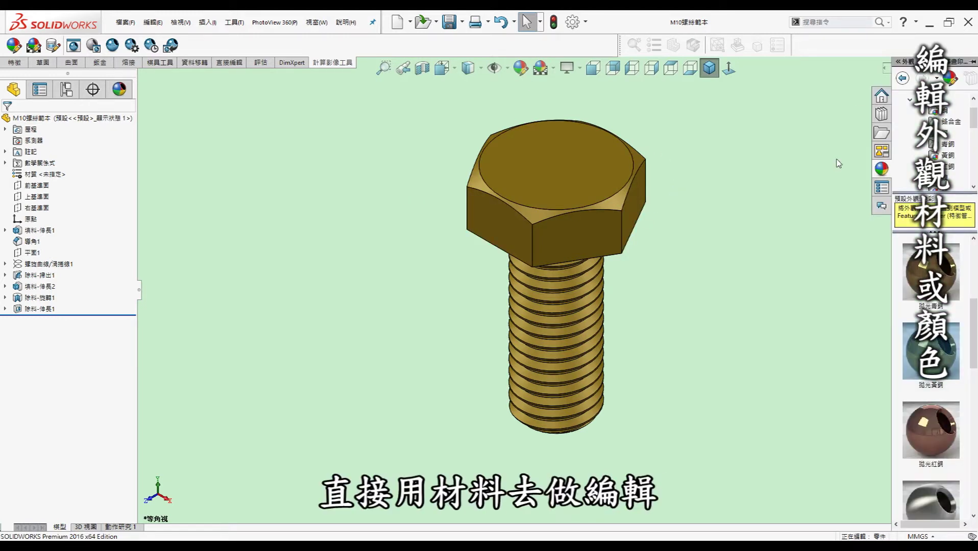
pyautogui.moveTo(975, 315); pyautogui.dragTo(975, 291)
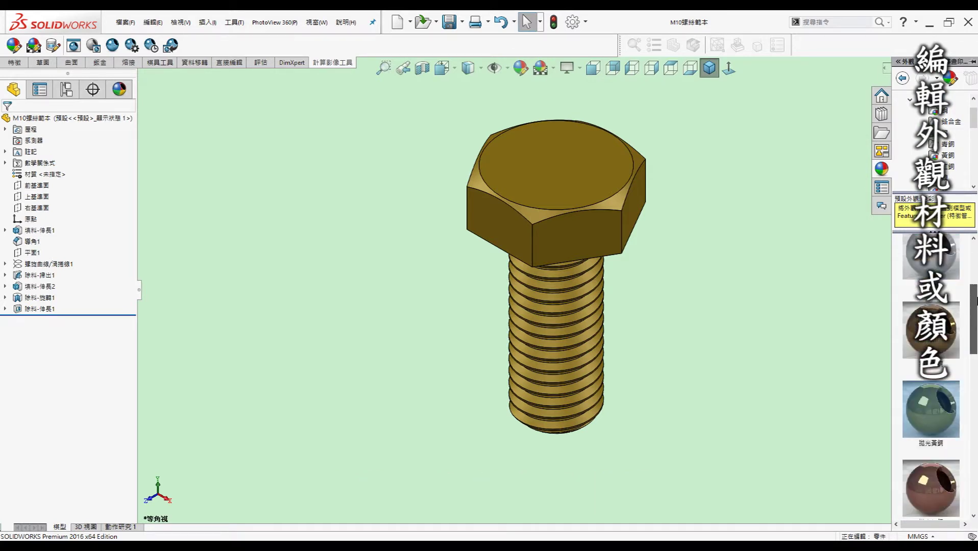
pyautogui.doubleClick(916, 312)
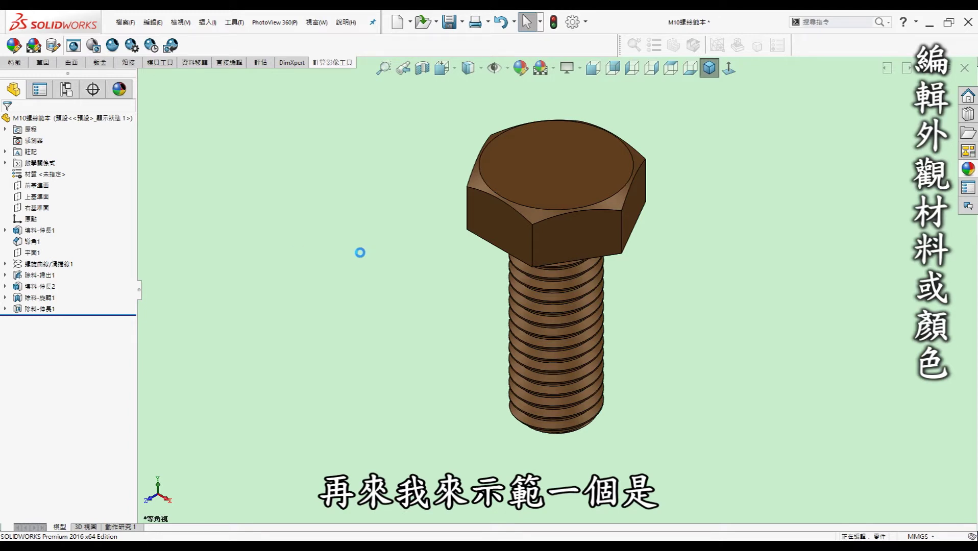
# Save the bolt, then try a Standard-palette colour on its top face and cancel it
pyautogui.hotkey('ctrl', 's')
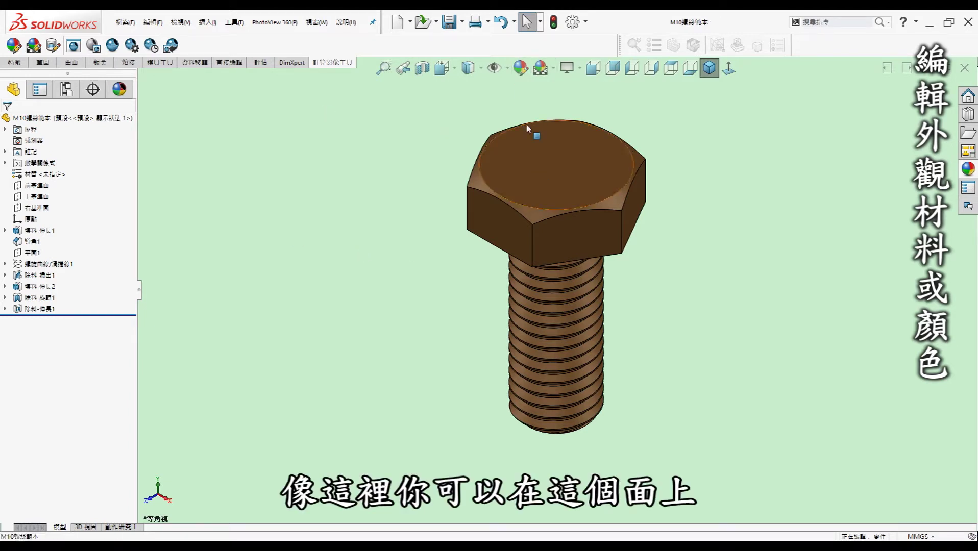
pyautogui.click(538, 176)
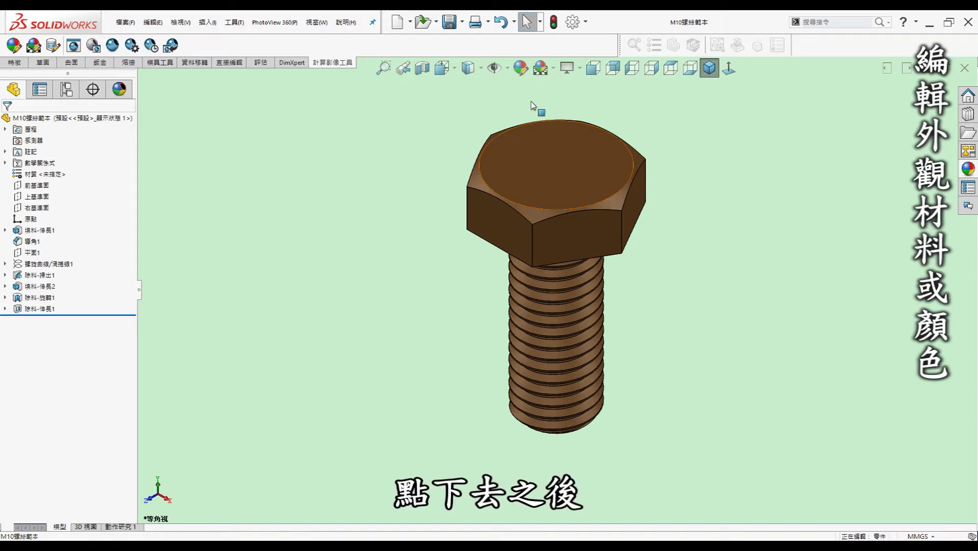
pyautogui.click(523, 71)
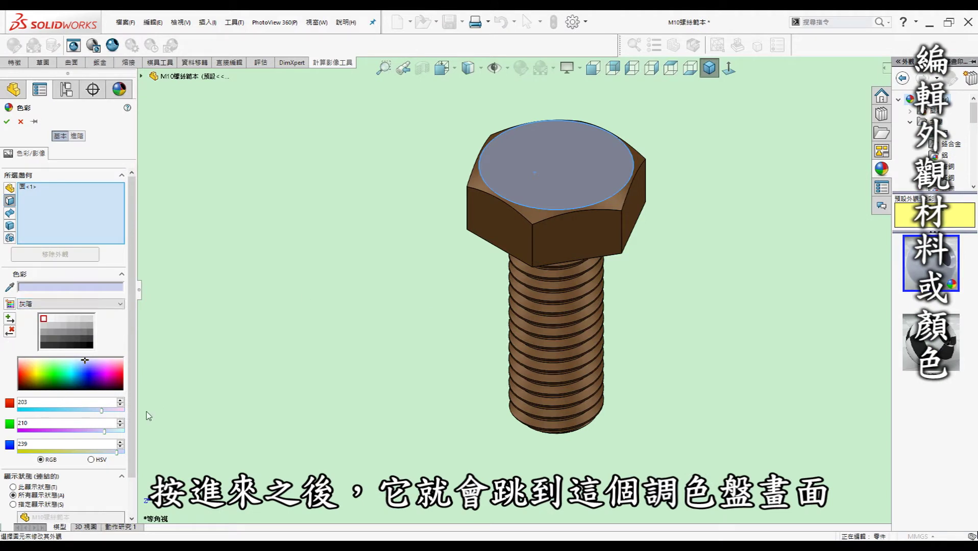
pyautogui.click(97, 304)
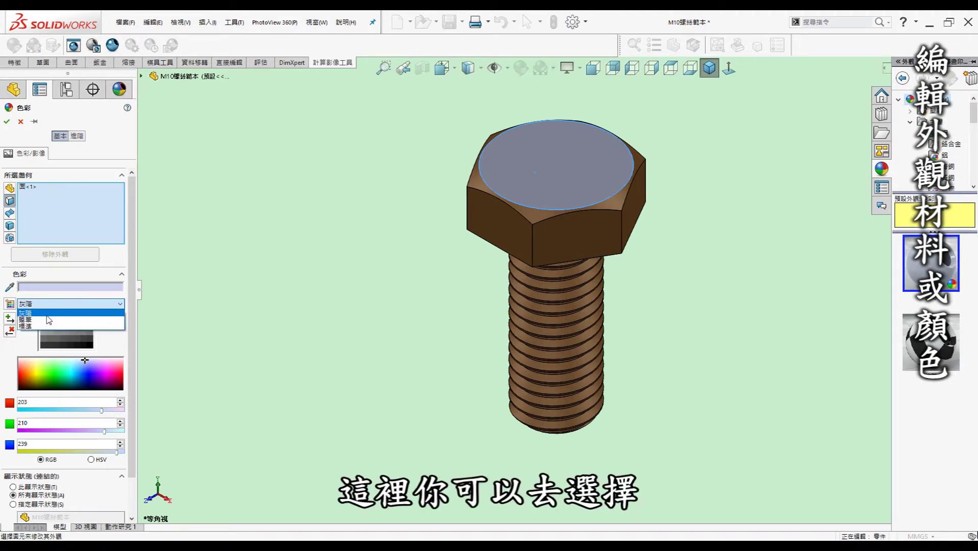
pyautogui.click(26, 326)
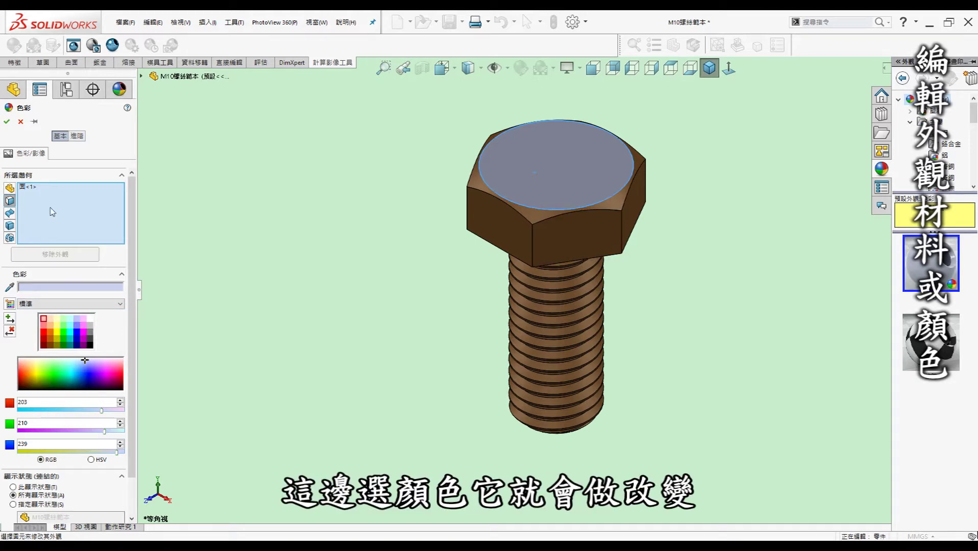
pyautogui.click(20, 122)
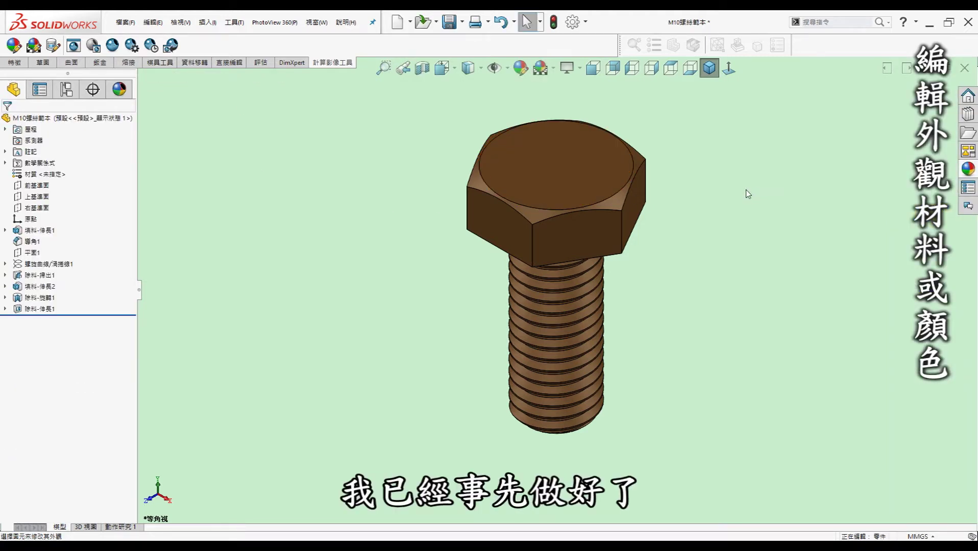
pyautogui.hotkey('ctrl', 'Tab')
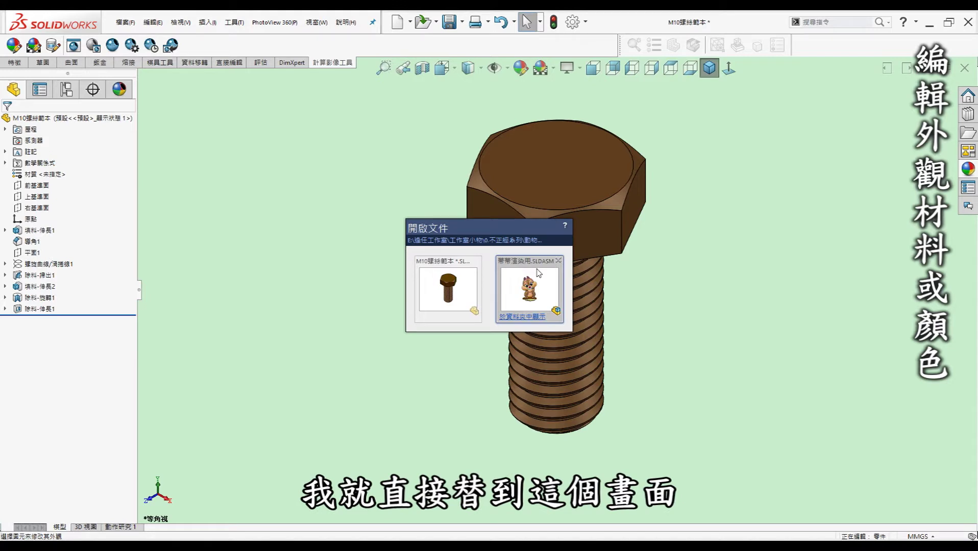
pyautogui.click(538, 273)
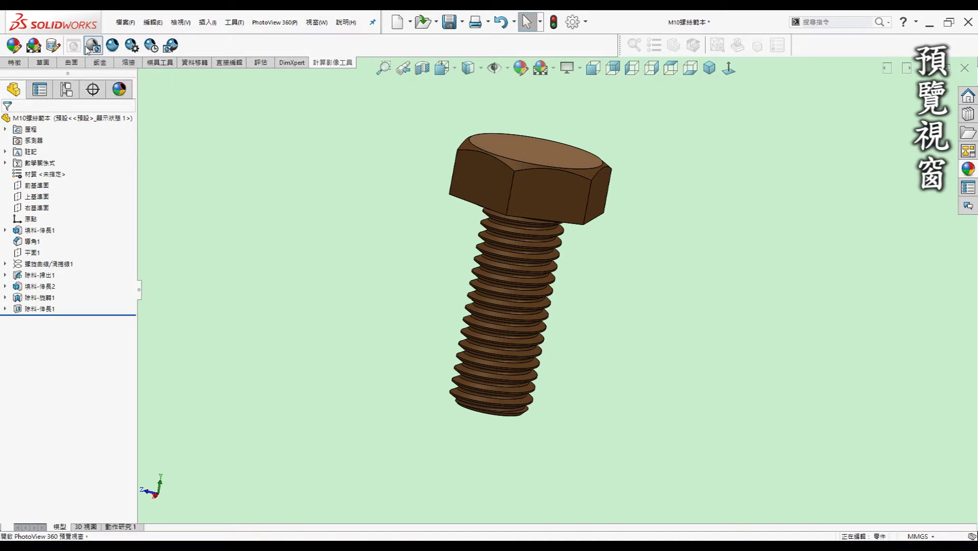
# Open the PhotoView 360 Preview Window showing the bronze M10 bolt rendered
pyautogui.click(91, 48)
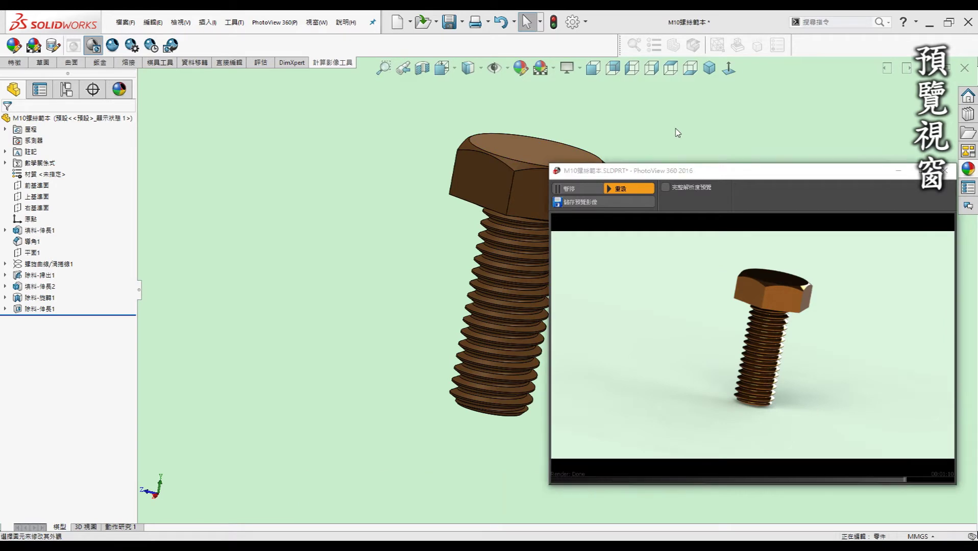
# Orbit and roll the bolt to a near-horizontal side view with its head raised
pyautogui.moveTo(502, 122); pyautogui.dragTo(471, 162, button='middle')
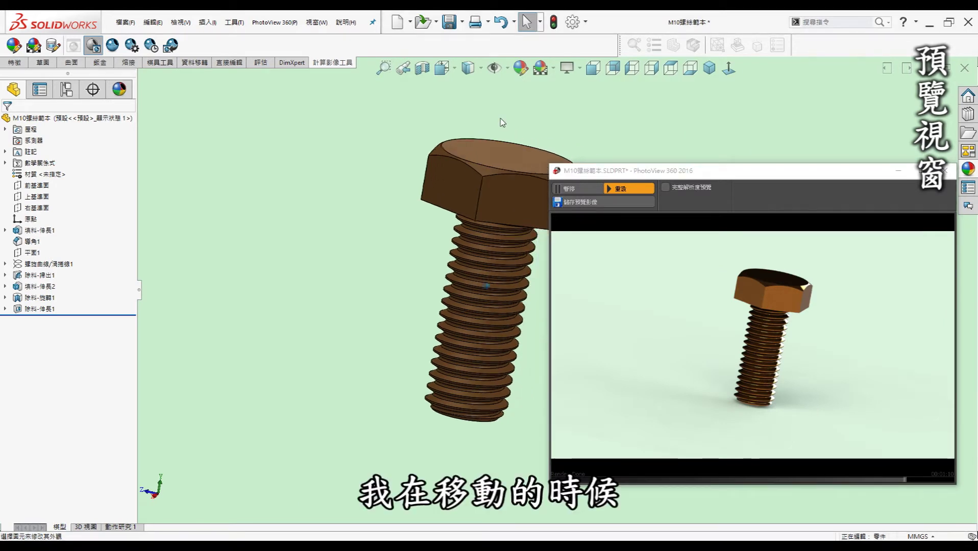
pyautogui.click(470, 161)
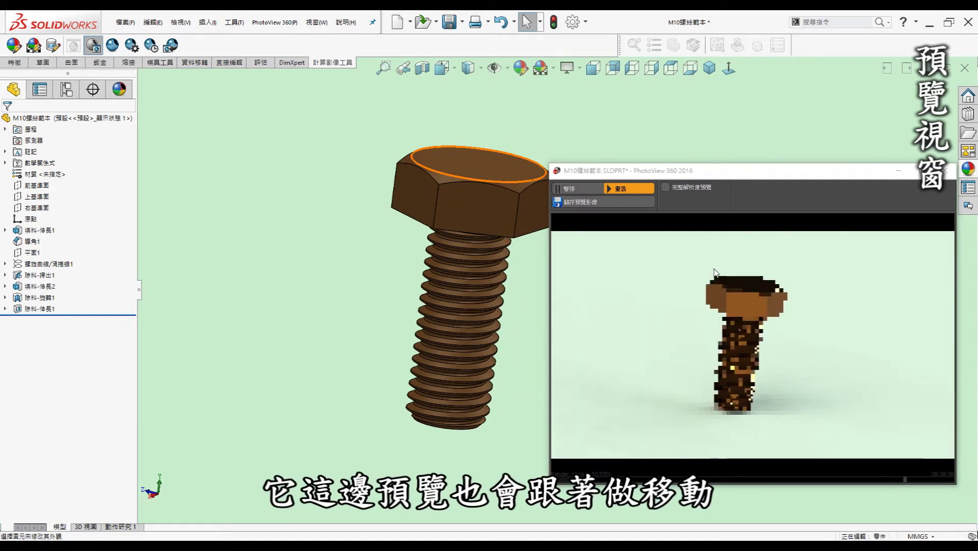
pyautogui.hotkey('alt', 'Left')
pyautogui.hotkey('alt', 'Left')
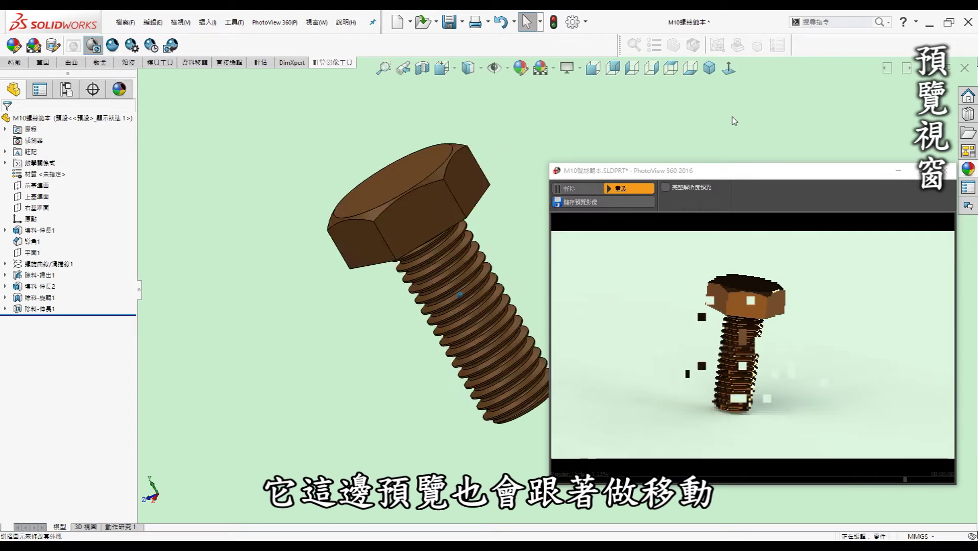
pyautogui.hotkey('alt', 'Left')
pyautogui.hotkey('alt', 'Left')
pyautogui.hotkey('alt', 'Left')
pyautogui.hotkey('alt', 'Left')
pyautogui.moveTo(734, 121); pyautogui.dragTo(863, 266, button='middle')
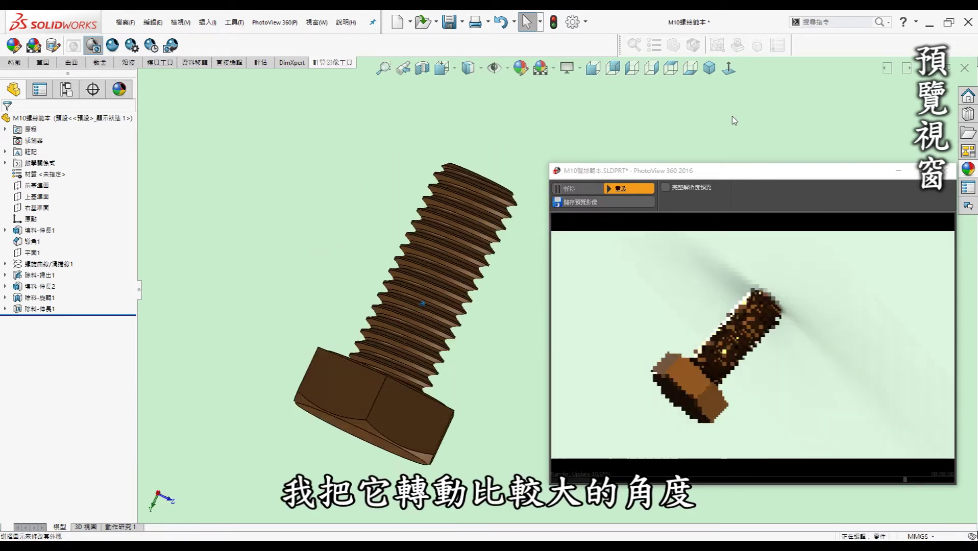
pyautogui.moveTo(862, 265)
pyautogui.mouseDown(button='middle')
pyautogui.moveTo(729, 319)
pyautogui.moveTo(729, 307)
pyautogui.mouseUp(button='middle')
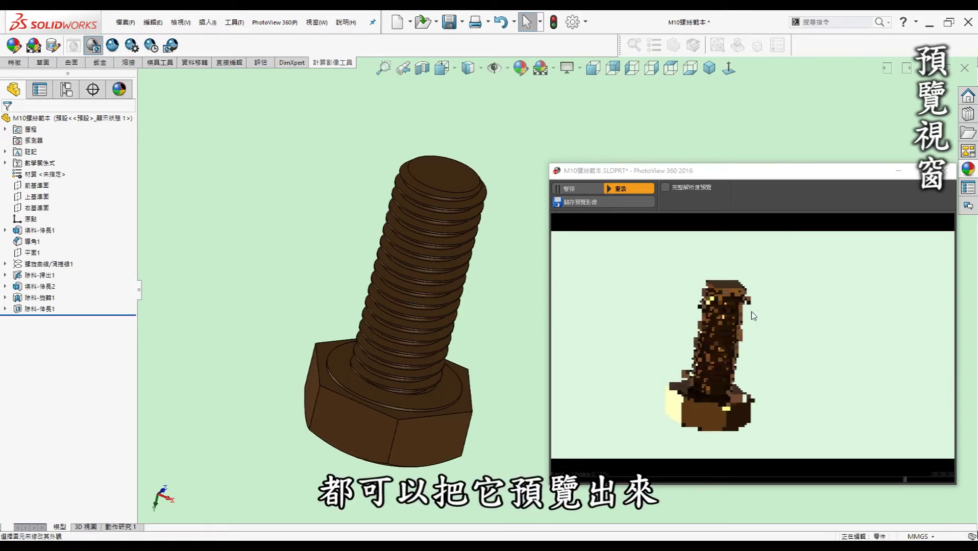
pyautogui.moveTo(811, 308); pyautogui.dragTo(647, 271, button='middle')
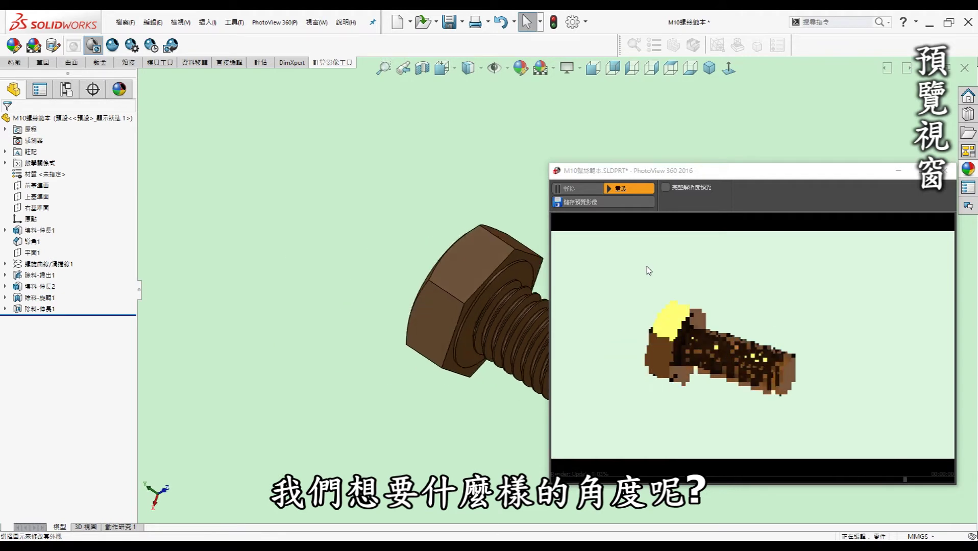
pyautogui.moveTo(650, 268); pyautogui.dragTo(646, 270, button='middle')
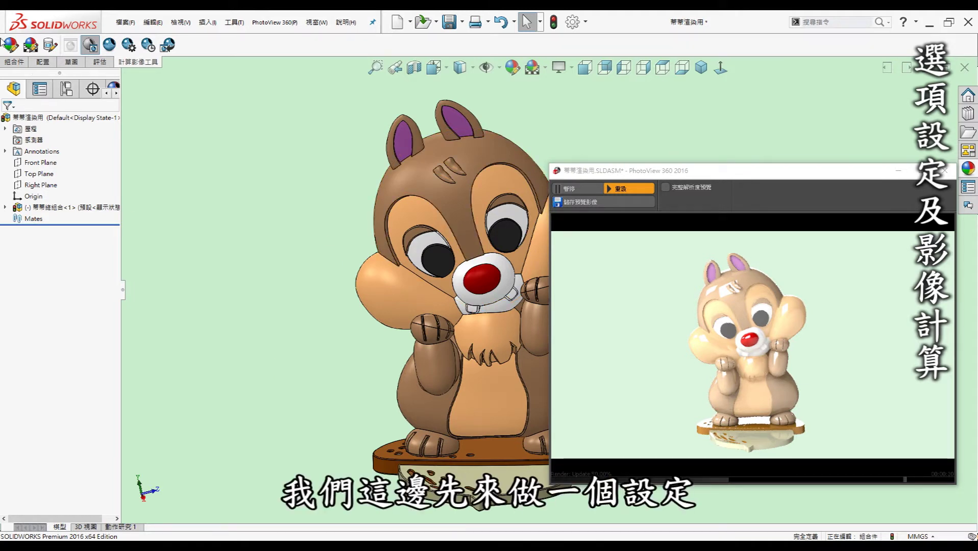
# Open the PhotoView 360 Options showing 1920x1080 output size and JPEG format
pyautogui.click(129, 51)
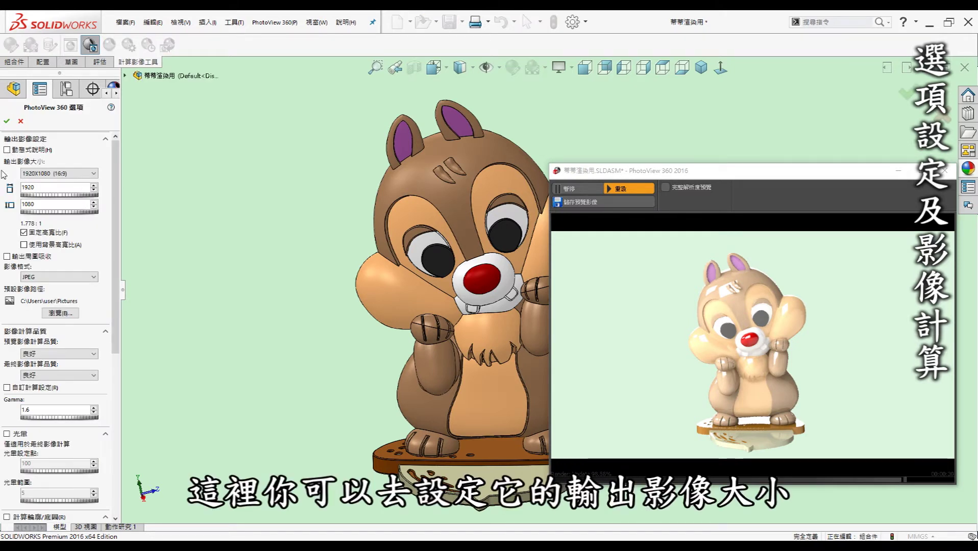
pyautogui.click(94, 173)
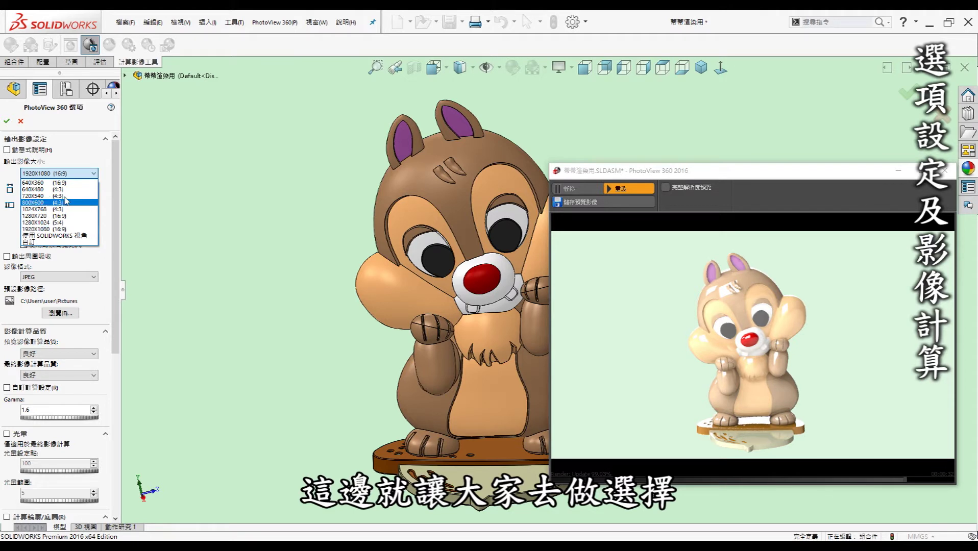
pyautogui.click(63, 230)
pyautogui.click(64, 173)
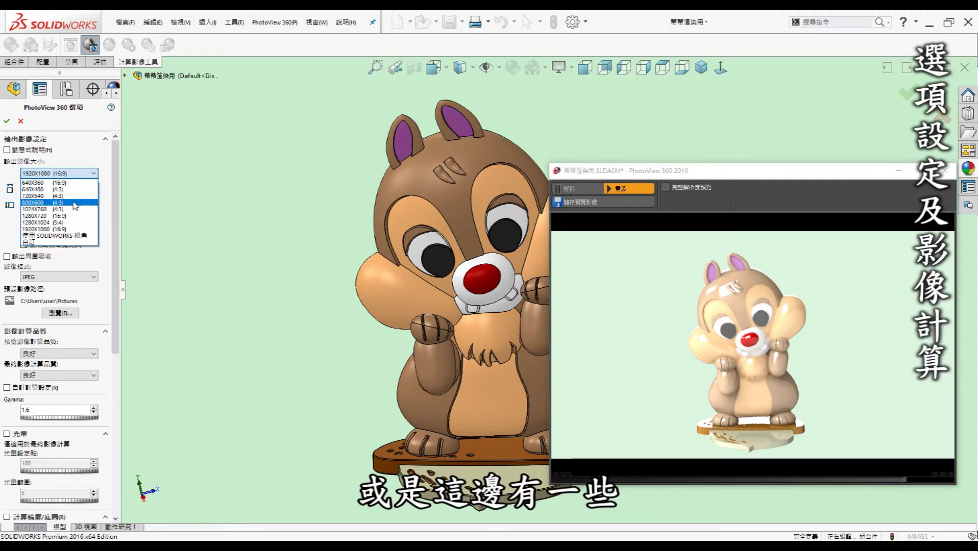
pyautogui.click(70, 229)
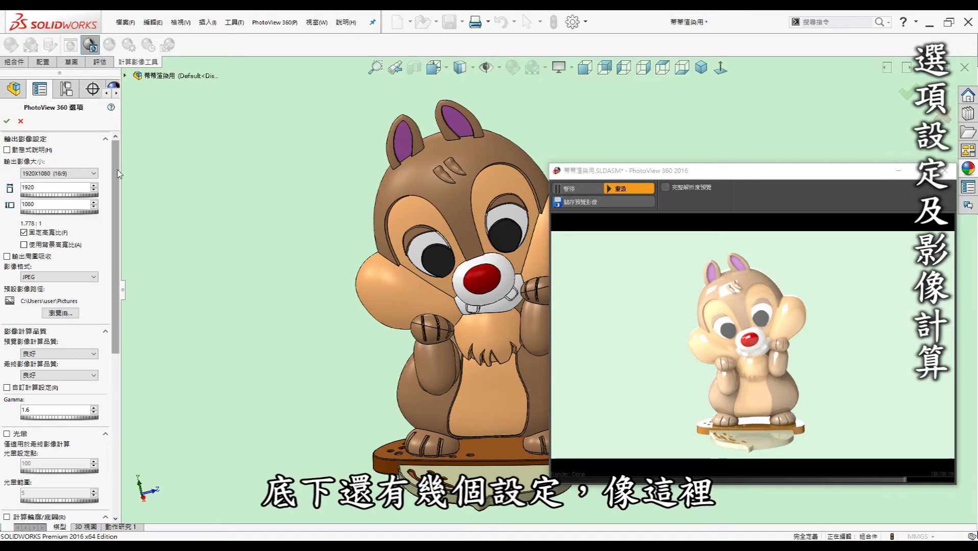
pyautogui.moveTo(118, 180); pyautogui.dragTo(119, 258)
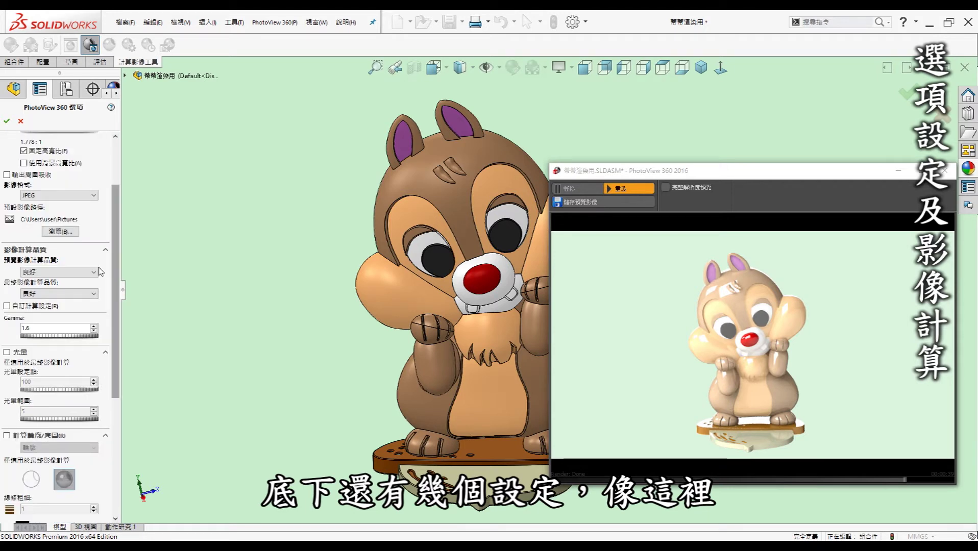
pyautogui.click(56, 295)
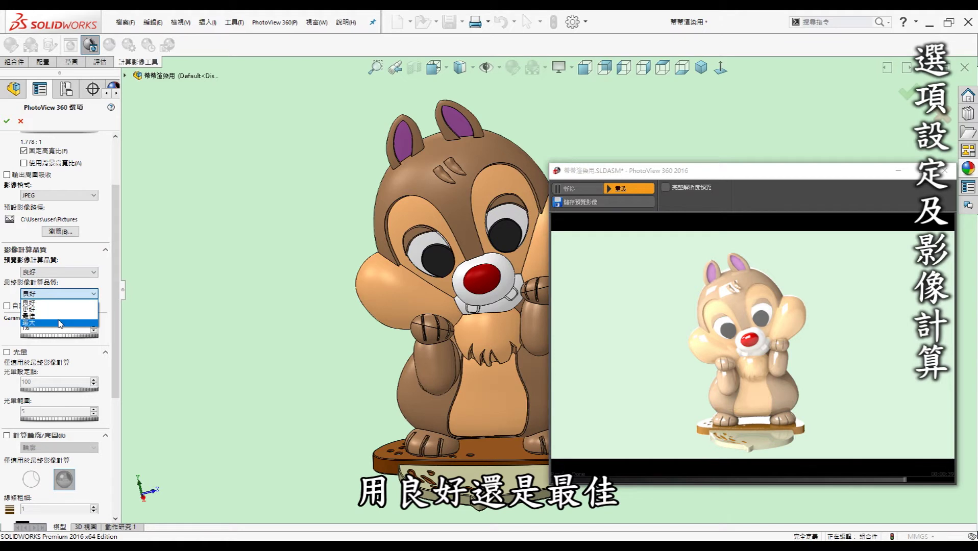
pyautogui.click(197, 315)
pyautogui.click(63, 295)
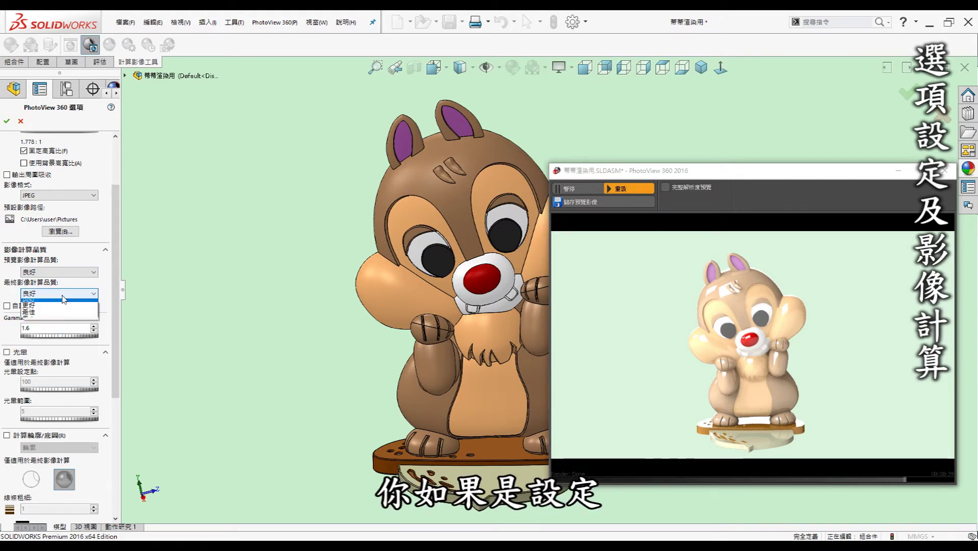
pyautogui.click(157, 322)
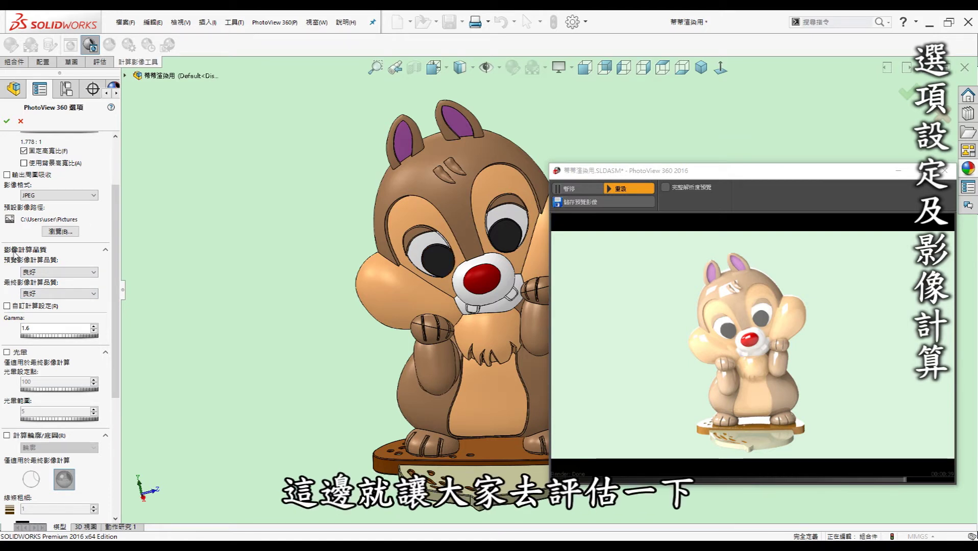
pyautogui.scroll(-2, 42, 288)
pyautogui.scroll(-3, 31, 317)
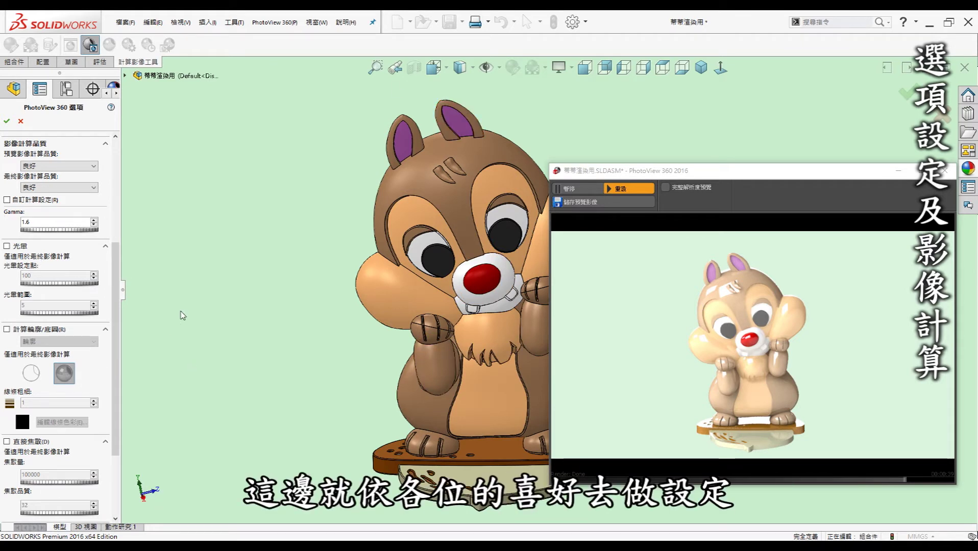
pyautogui.scroll(-3, 103, 392)
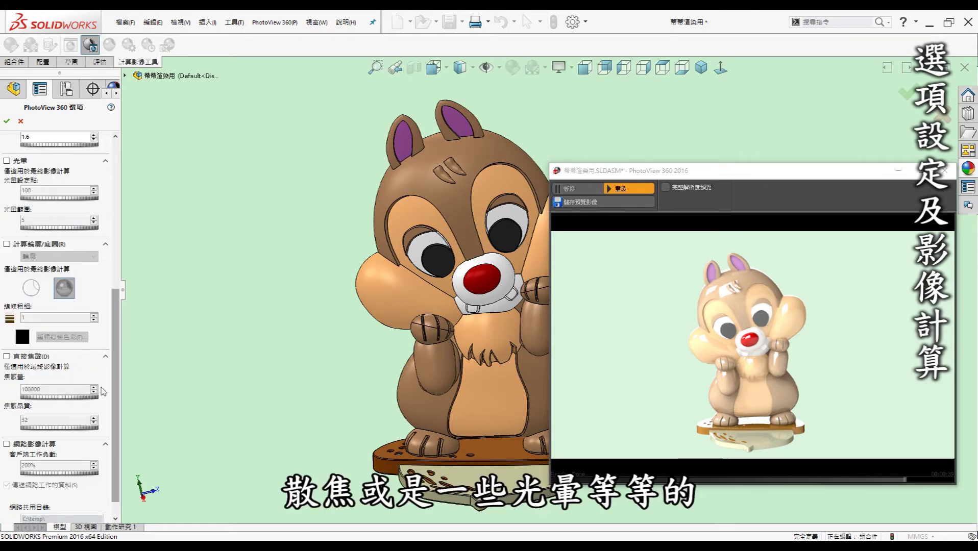
pyautogui.scroll(2, 117, 367)
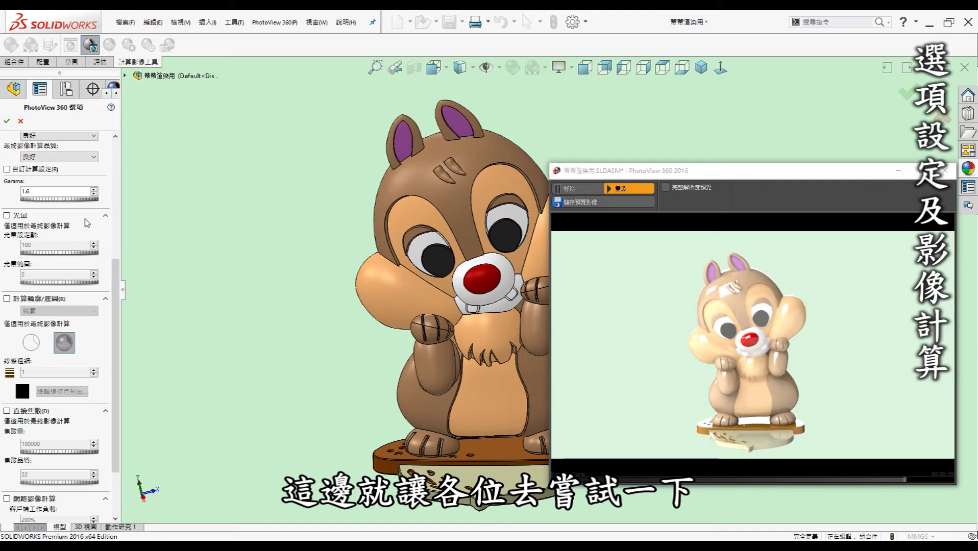
pyautogui.scroll(4, 123, 213)
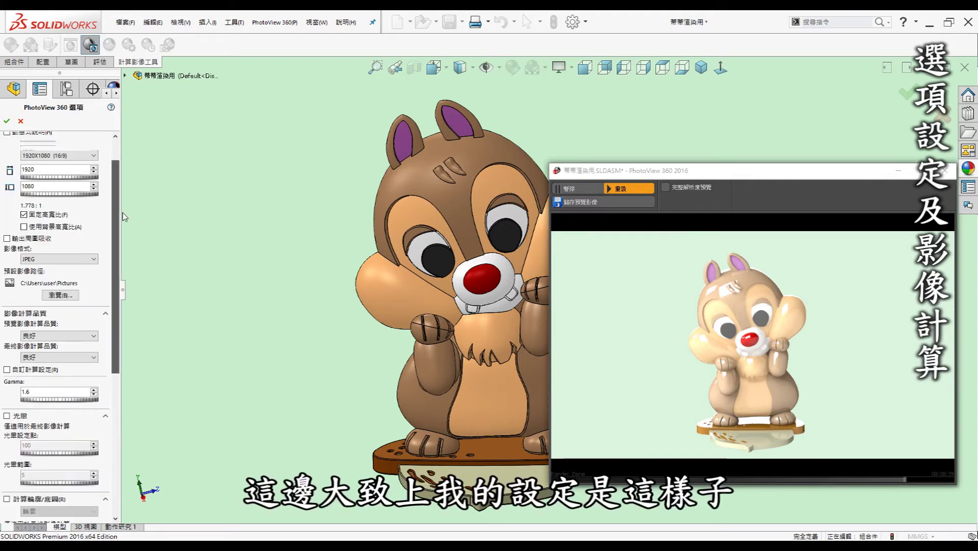
pyautogui.scroll(4, 123, 213)
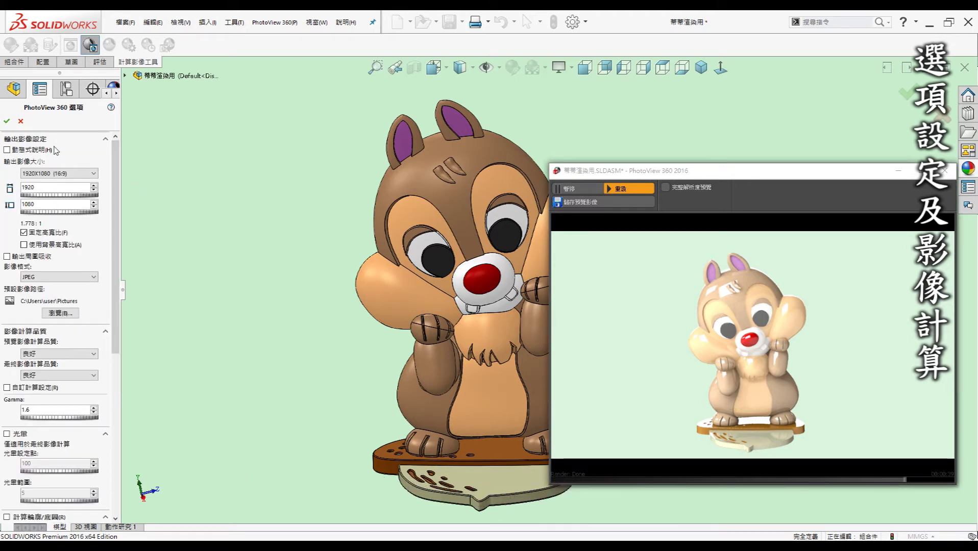
pyautogui.click(6, 121)
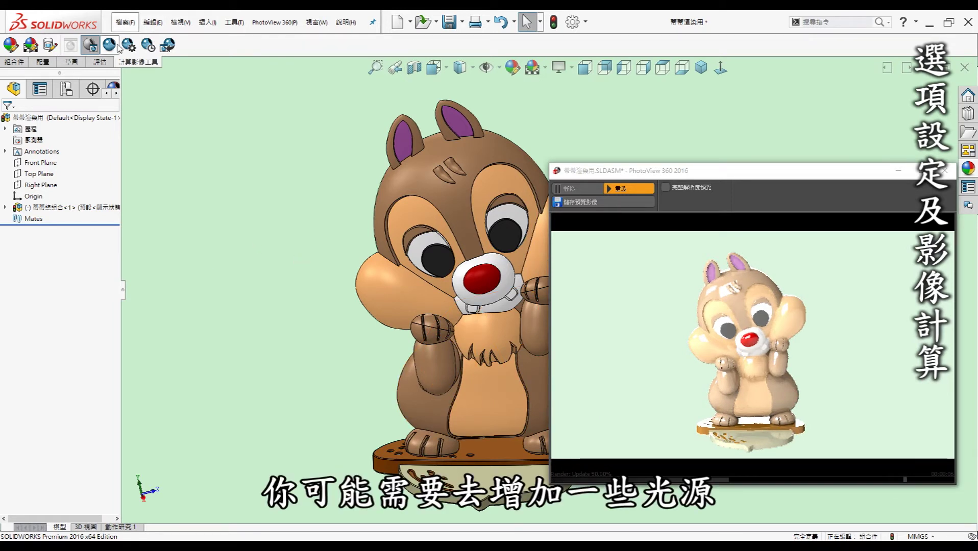
# Look over the Lights and Cameras options and close them without adding any lights
pyautogui.click(179, 23)
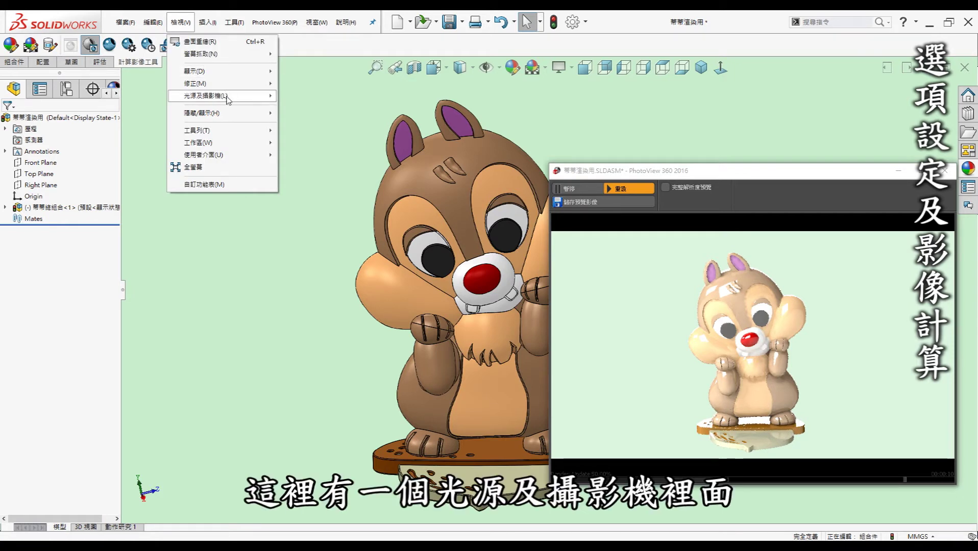
pyautogui.moveTo(206, 96)
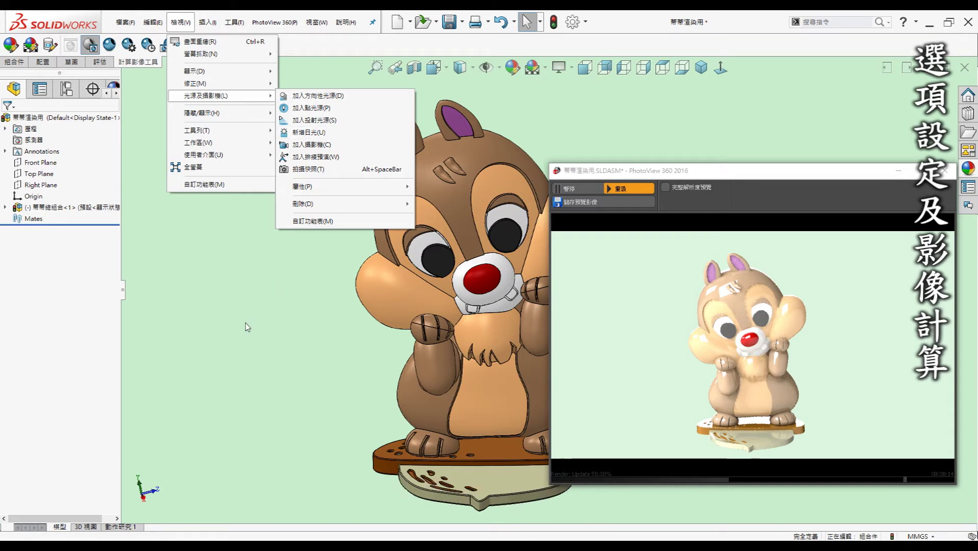
pyautogui.click(249, 328)
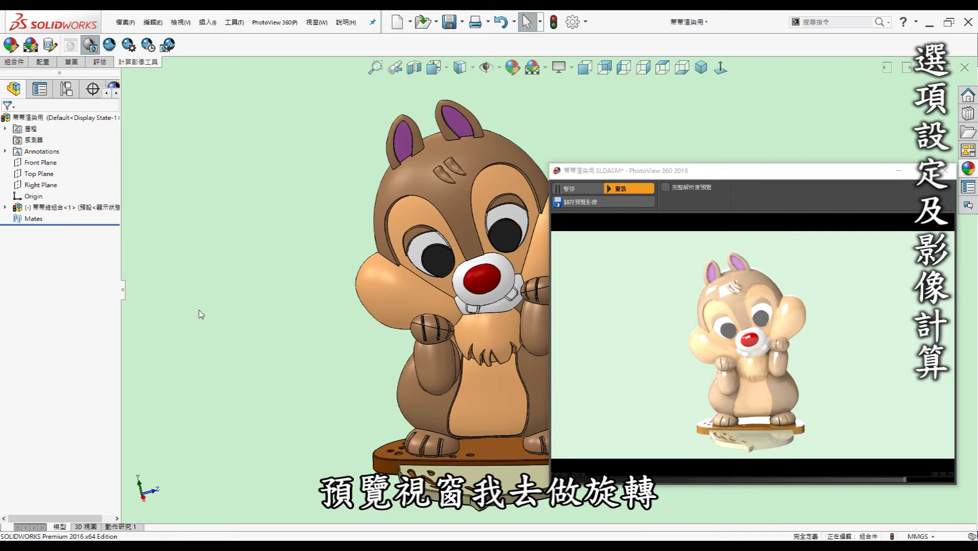
# Rotate the squirrel assembly about its vertical axis and clear the selection
pyautogui.press('Right')
pyautogui.press('Right')
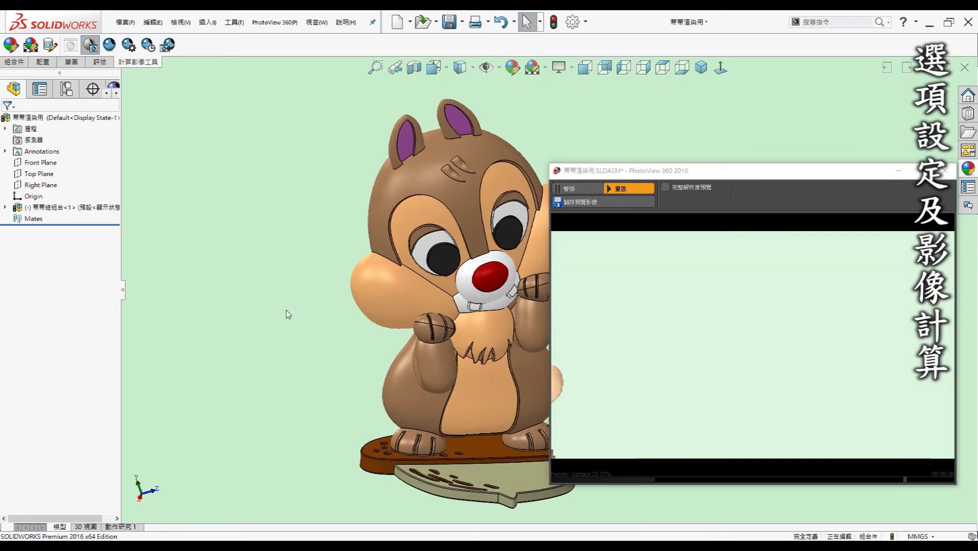
pyautogui.press('Right')
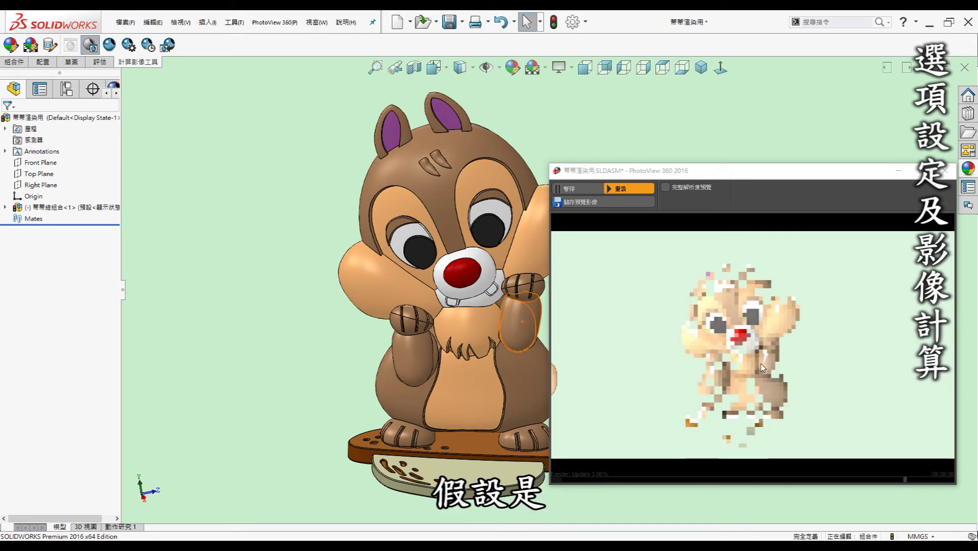
pyautogui.press('Right')
pyautogui.press('Right')
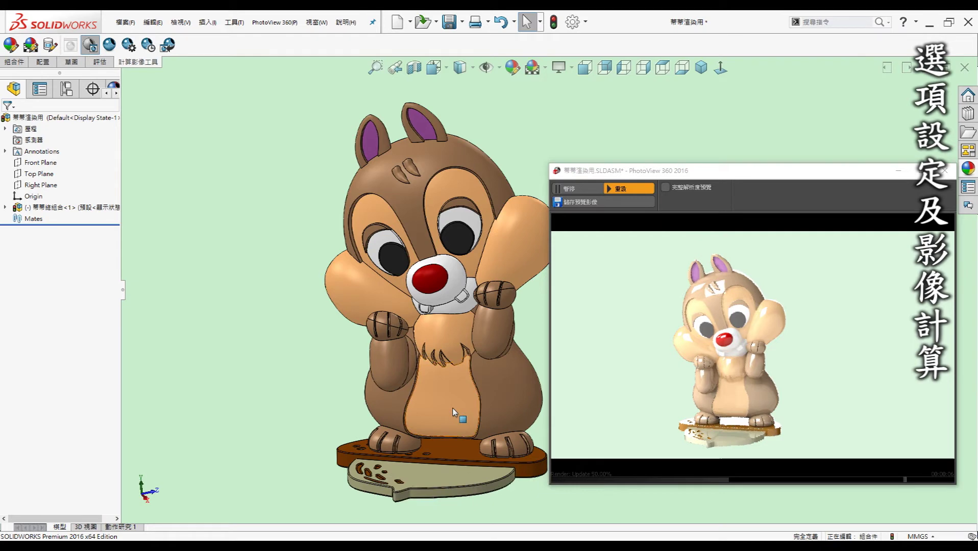
pyautogui.moveTo(419, 408); pyautogui.dragTo(472, 403, button='right')
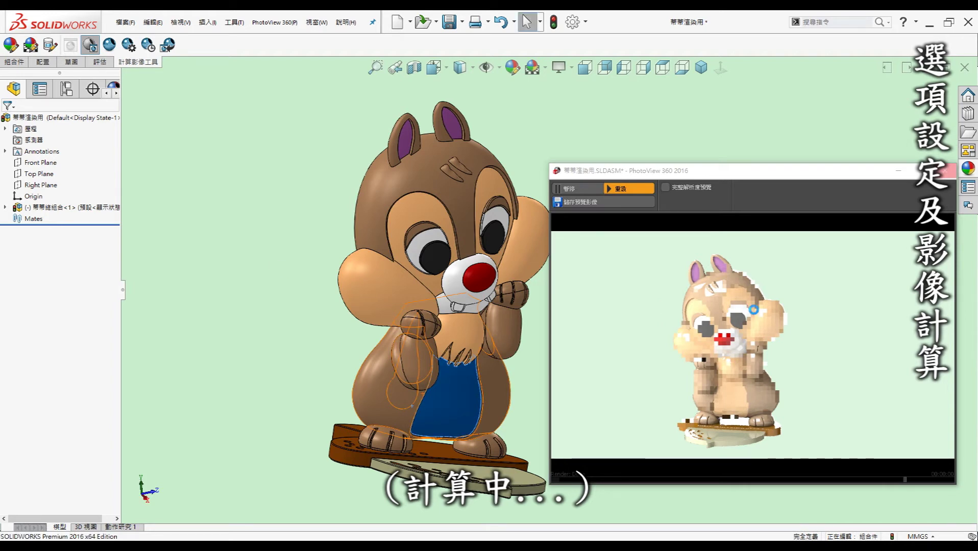
pyautogui.click(277, 350)
# Turn the squirrel to face forward, shift it right, and fine-tune its tilt
pyautogui.press('Left')
pyautogui.press('Left')
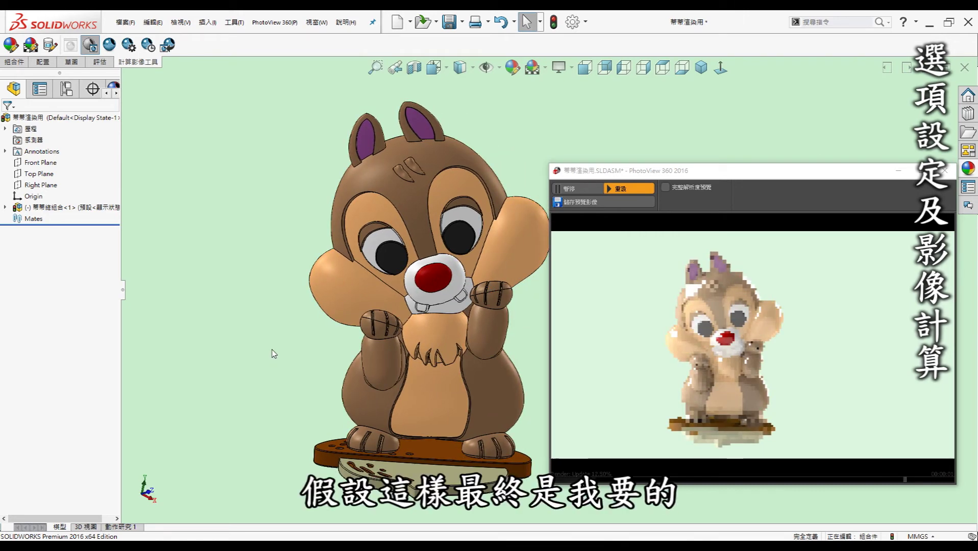
pyautogui.press('Left')
pyautogui.press('Left')
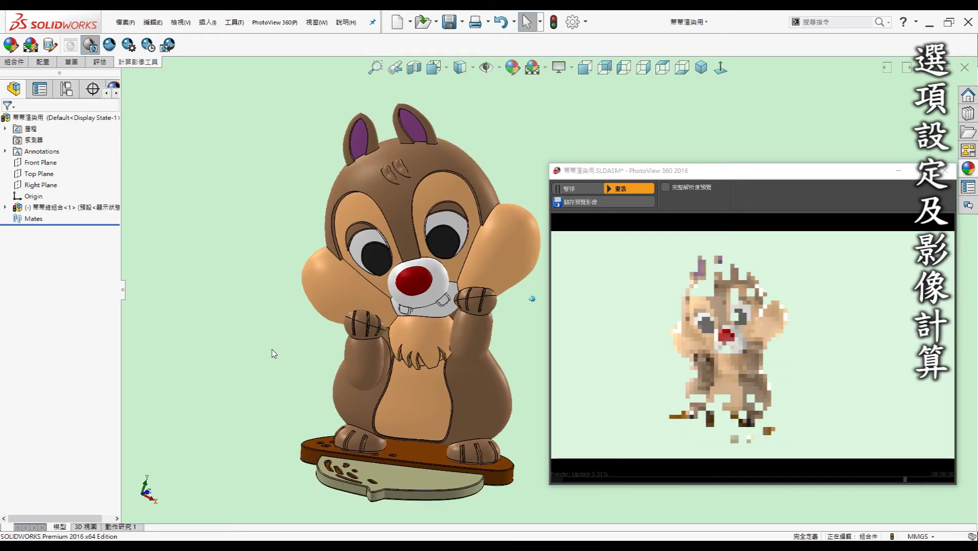
pyautogui.press('Left')
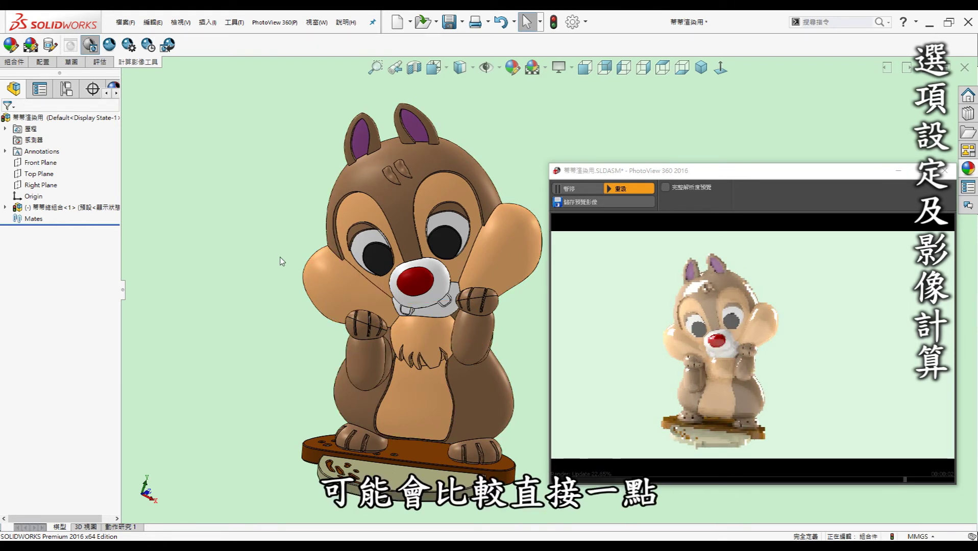
pyautogui.hotkey('ctrl', 'Right')
pyautogui.hotkey('ctrl', 'Right')
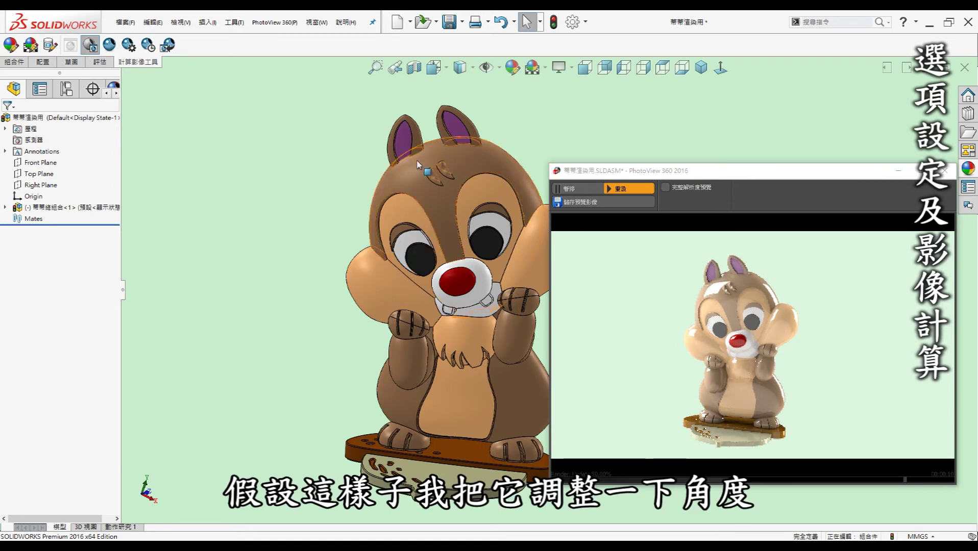
pyautogui.hotkey('ctrl', 'Right')
pyautogui.hotkey('ctrl', 'Right')
pyautogui.hotkey('ctrl', 'Right')
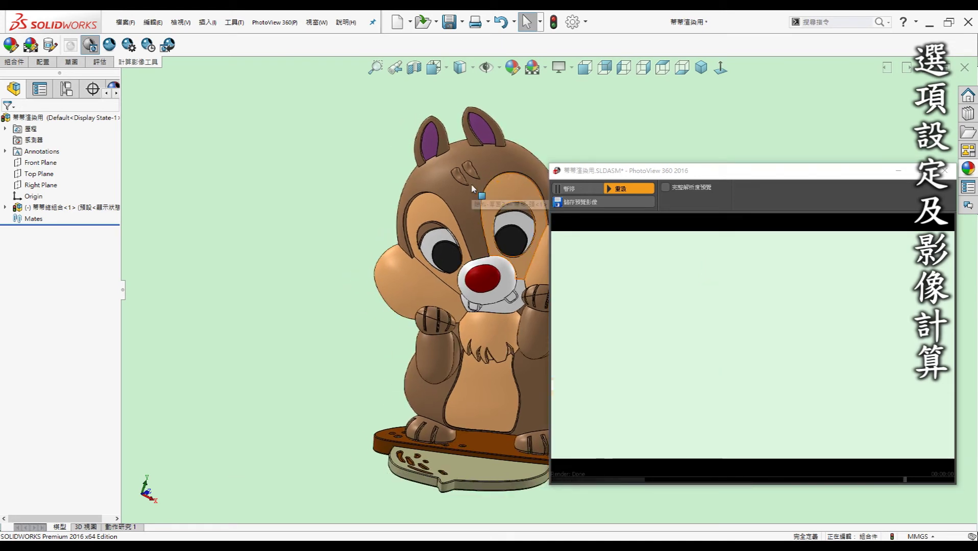
pyautogui.press('Left')
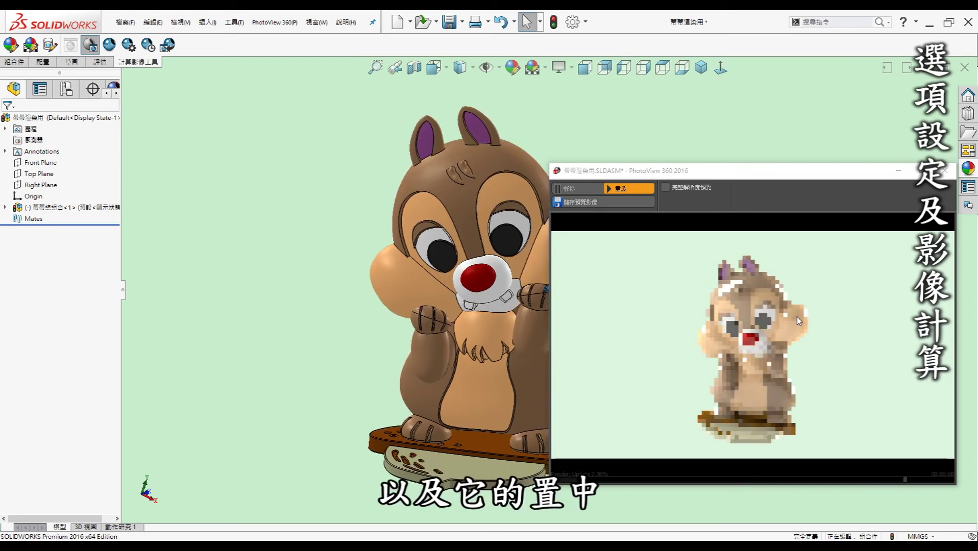
pyautogui.press('Up')
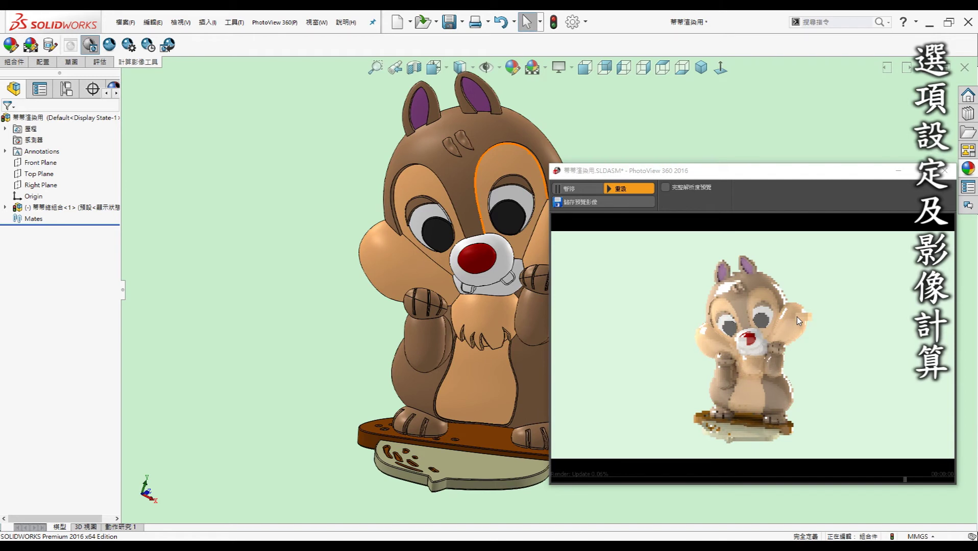
pyautogui.press('Down')
pyautogui.press('Down')
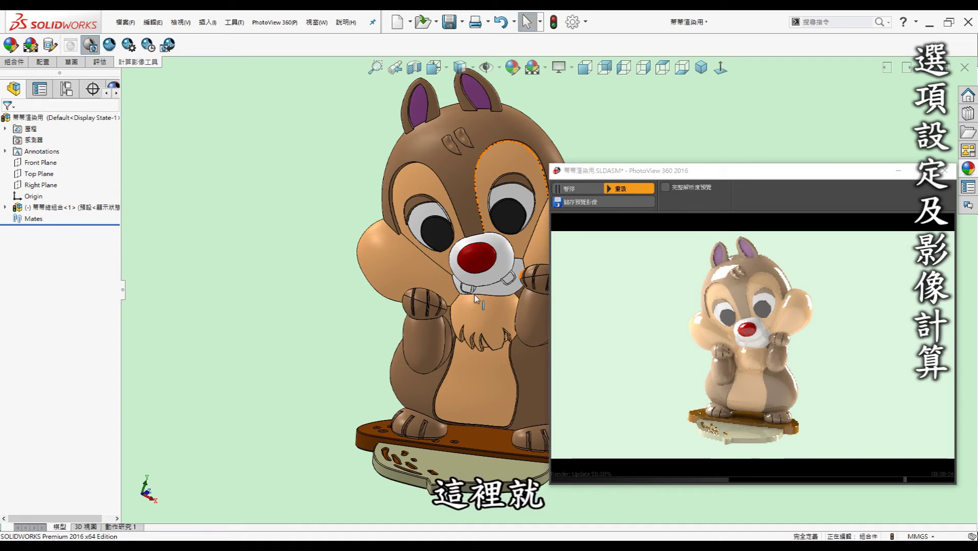
# Run the 1920×1080 PhotoView 360 Final Render of the squirrel figurine
pyautogui.click(109, 45)
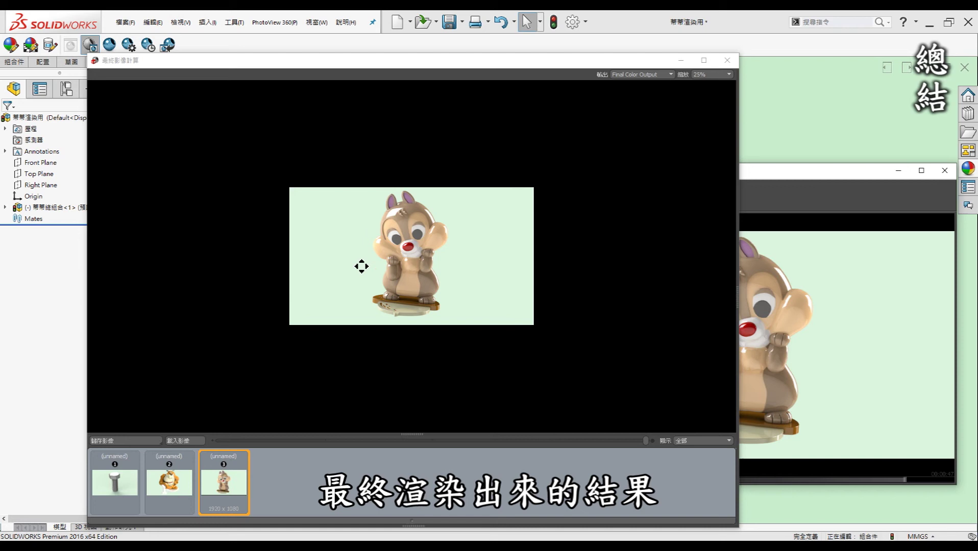
pyautogui.moveTo(362, 65)
pyautogui.mouseDown()
pyautogui.moveTo(780, 126)
pyautogui.moveTo(782, 89)
pyautogui.mouseUp()
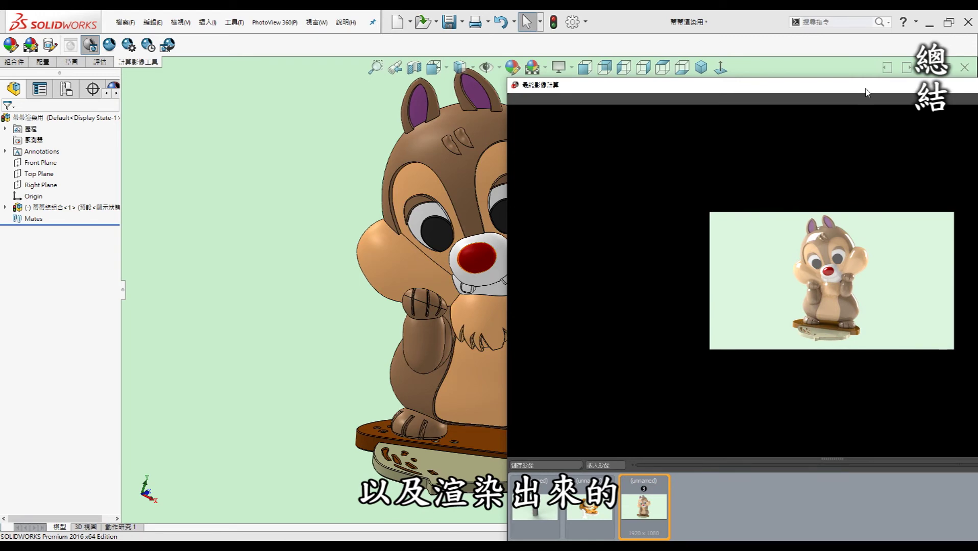
pyautogui.moveTo(867, 93); pyautogui.dragTo(433, 68)
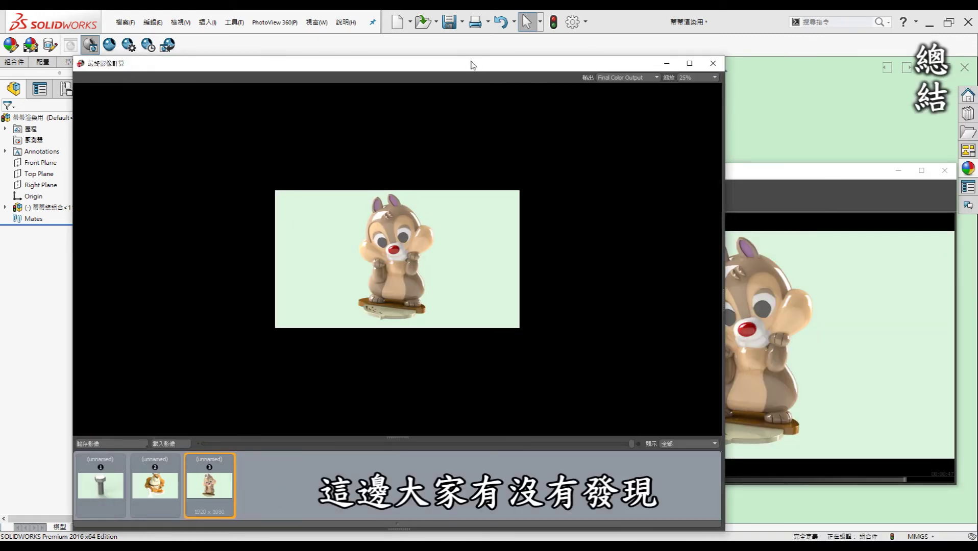
pyautogui.moveTo(473, 65); pyautogui.dragTo(518, 55)
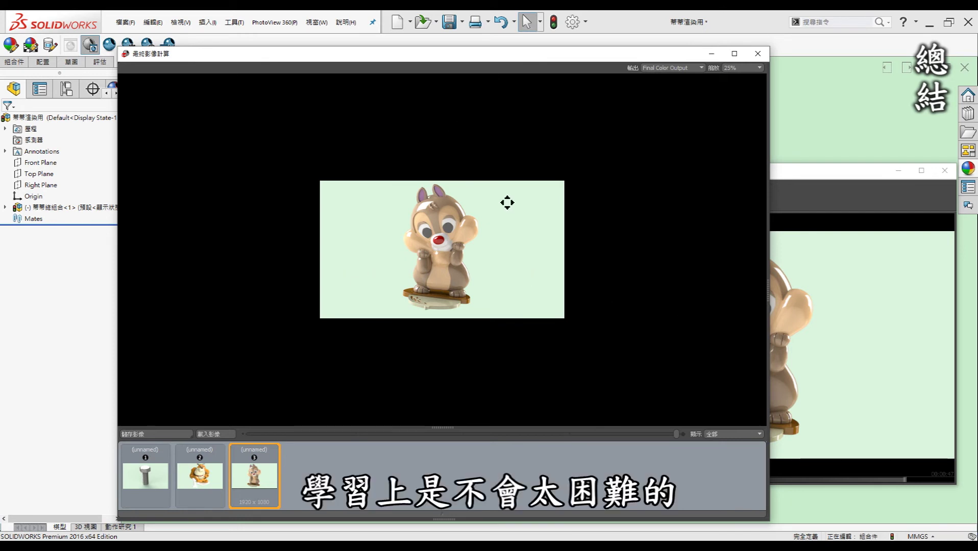
pyautogui.moveTo(386, 57); pyautogui.dragTo(337, 53)
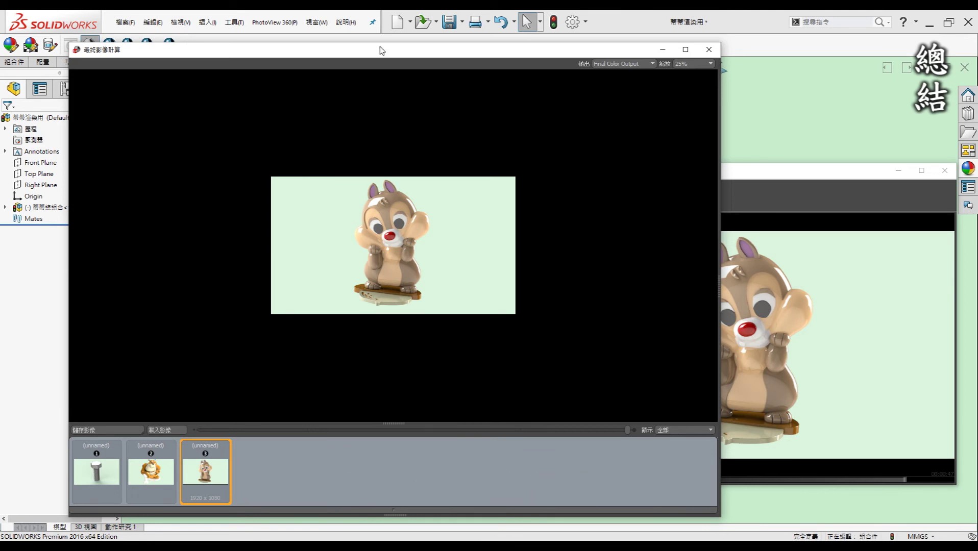
pyautogui.moveTo(383, 51); pyautogui.dragTo(521, 63)
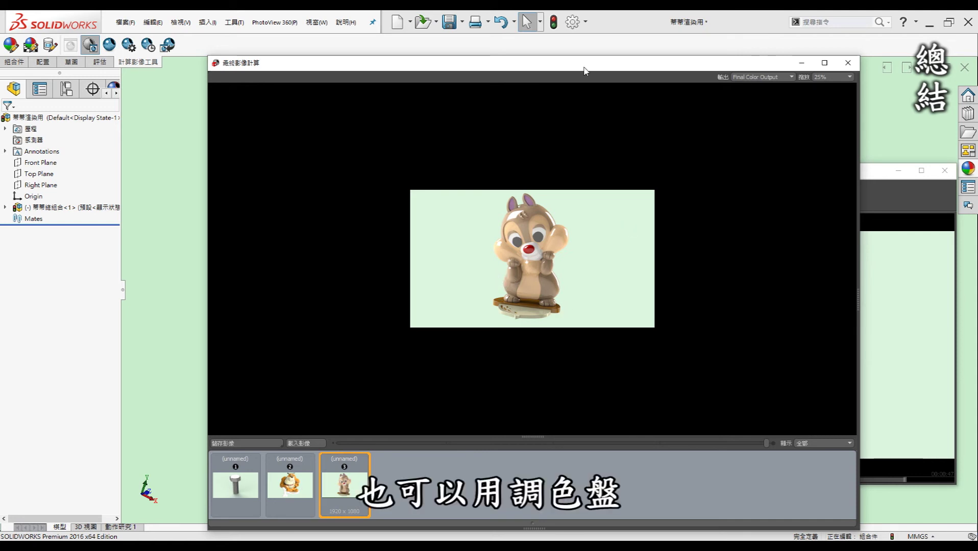
pyautogui.moveTo(556, 69)
pyautogui.mouseDown()
pyautogui.moveTo(802, 133)
pyautogui.moveTo(849, 177)
pyautogui.mouseUp()
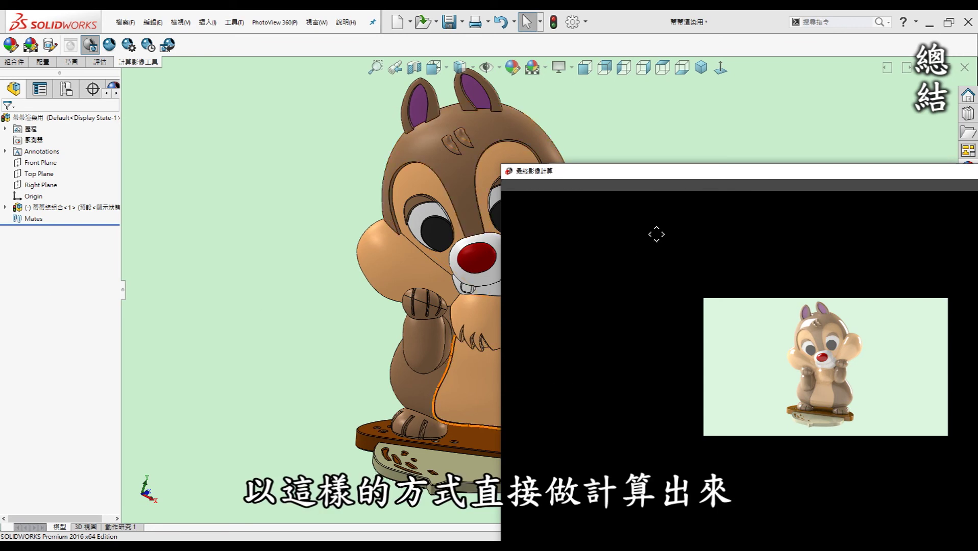
pyautogui.moveTo(680, 178); pyautogui.dragTo(331, 115)
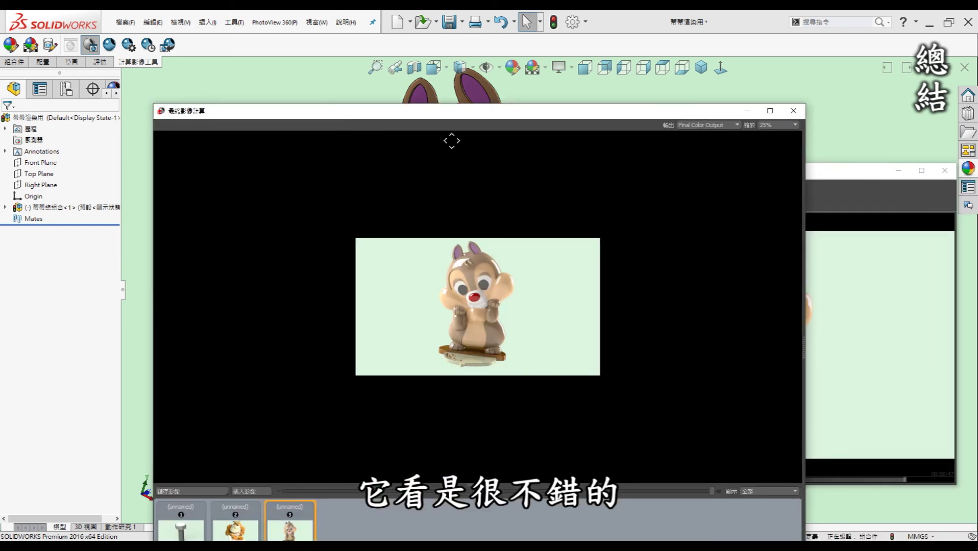
pyautogui.moveTo(531, 119)
pyautogui.mouseDown()
pyautogui.moveTo(429, 81)
pyautogui.moveTo(421, 61)
pyautogui.mouseUp()
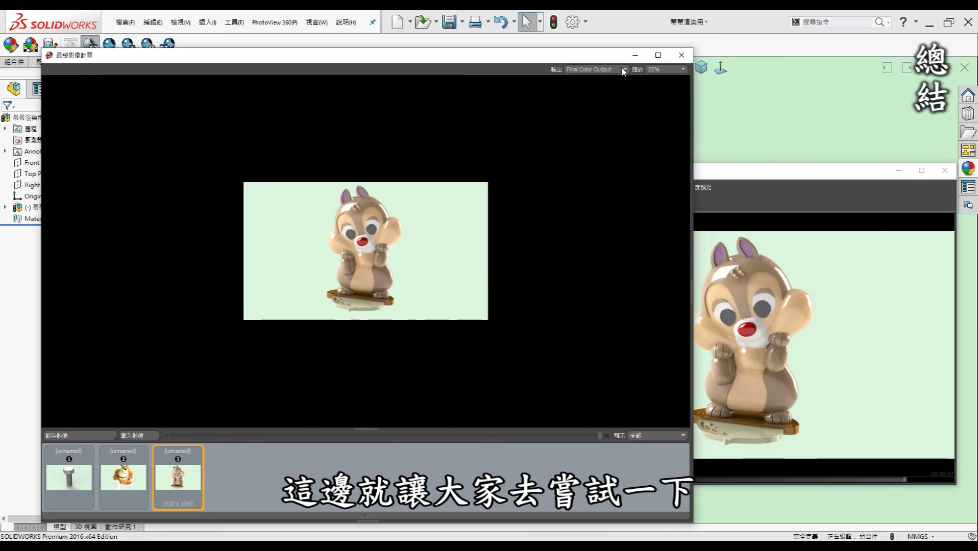